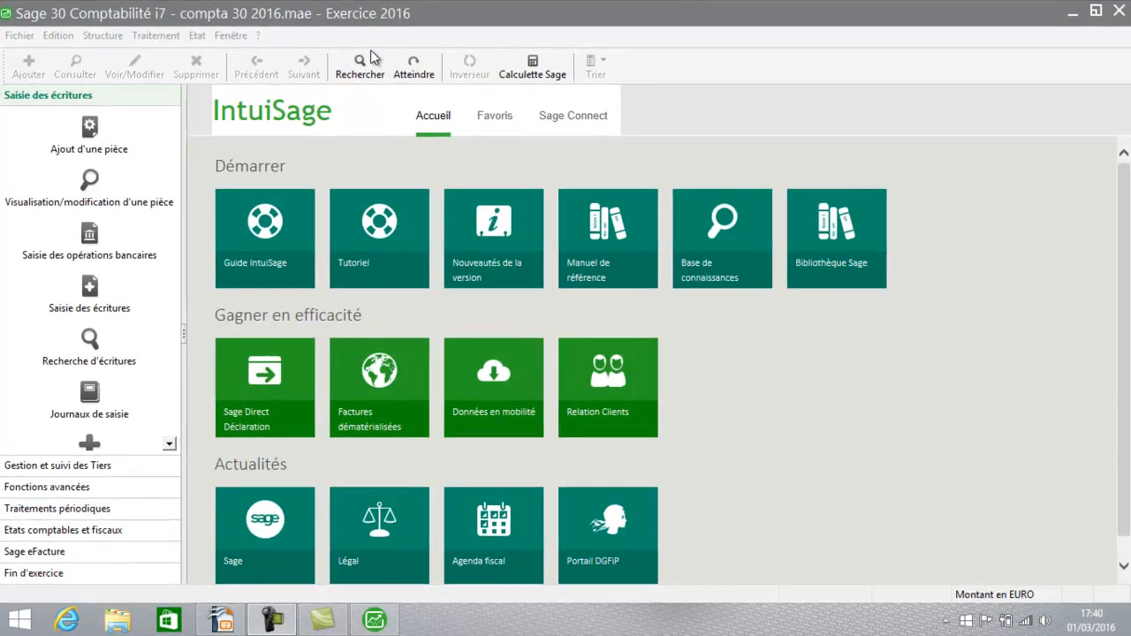
- Open the Etat déclaration de taxes report for the CA3 regime and display its VAT and tax parameters
left_click(197, 35)
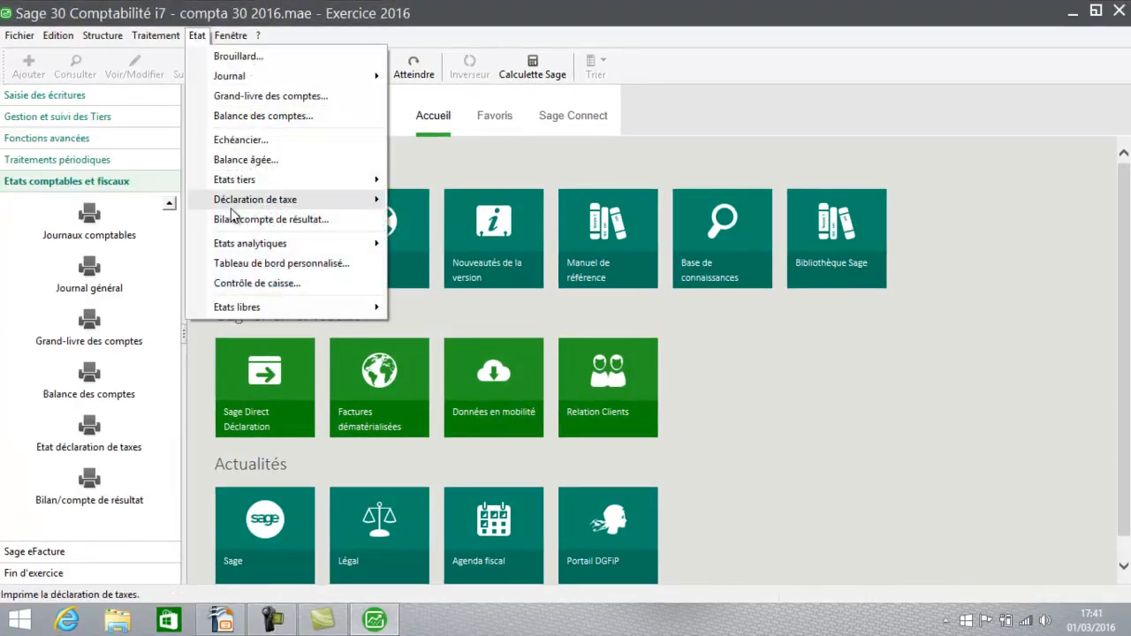
mouse_move(233, 205)
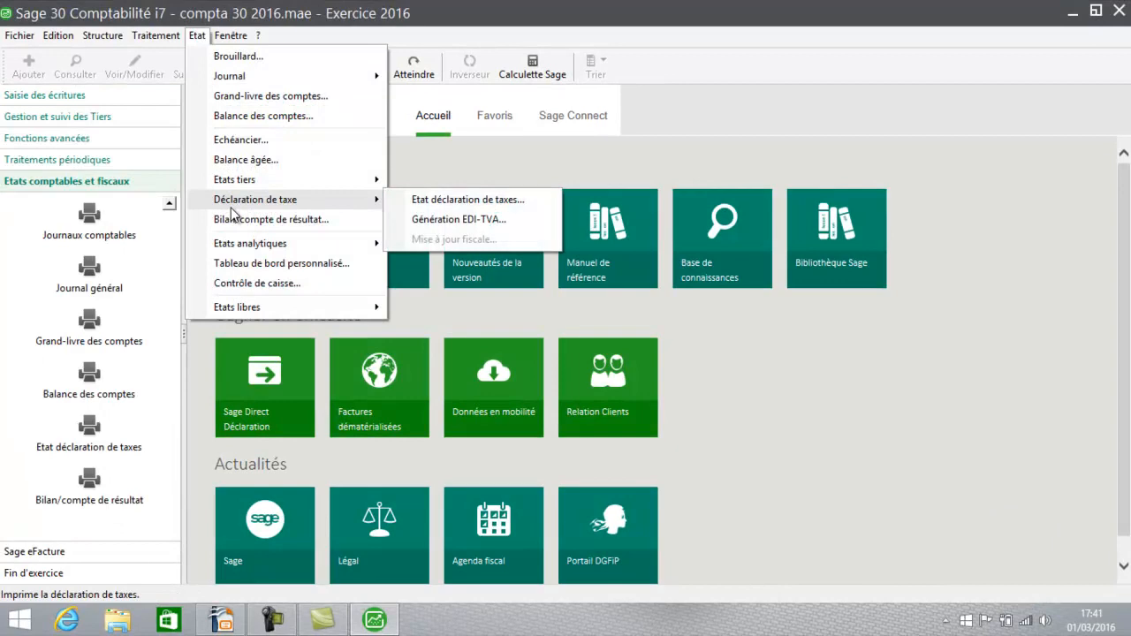
left_click(448, 203)
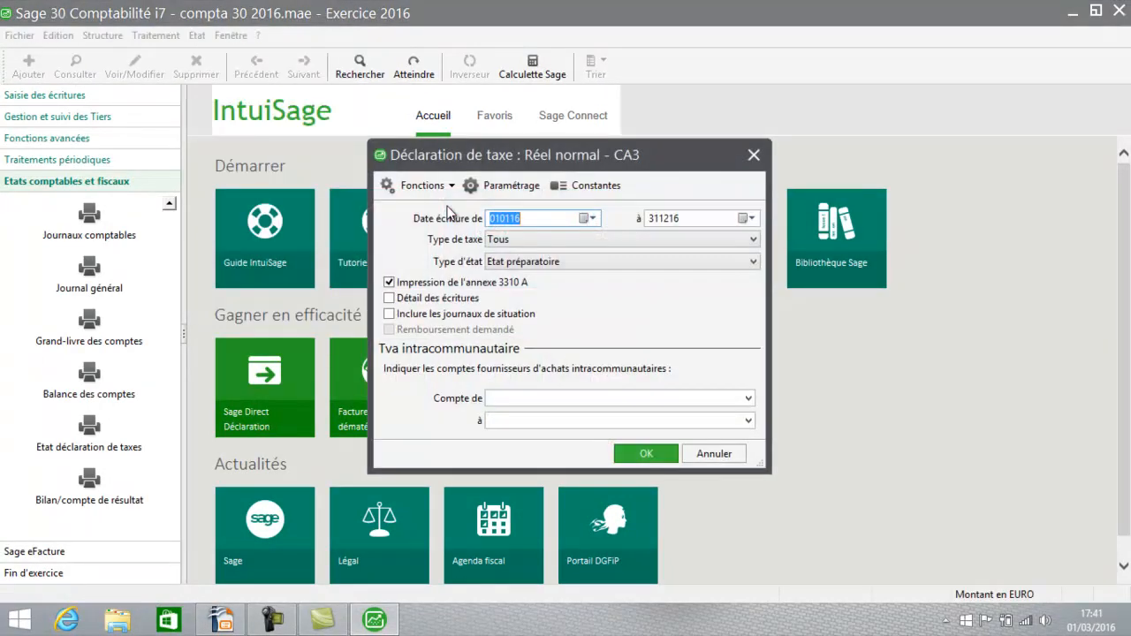
left_click(508, 188)
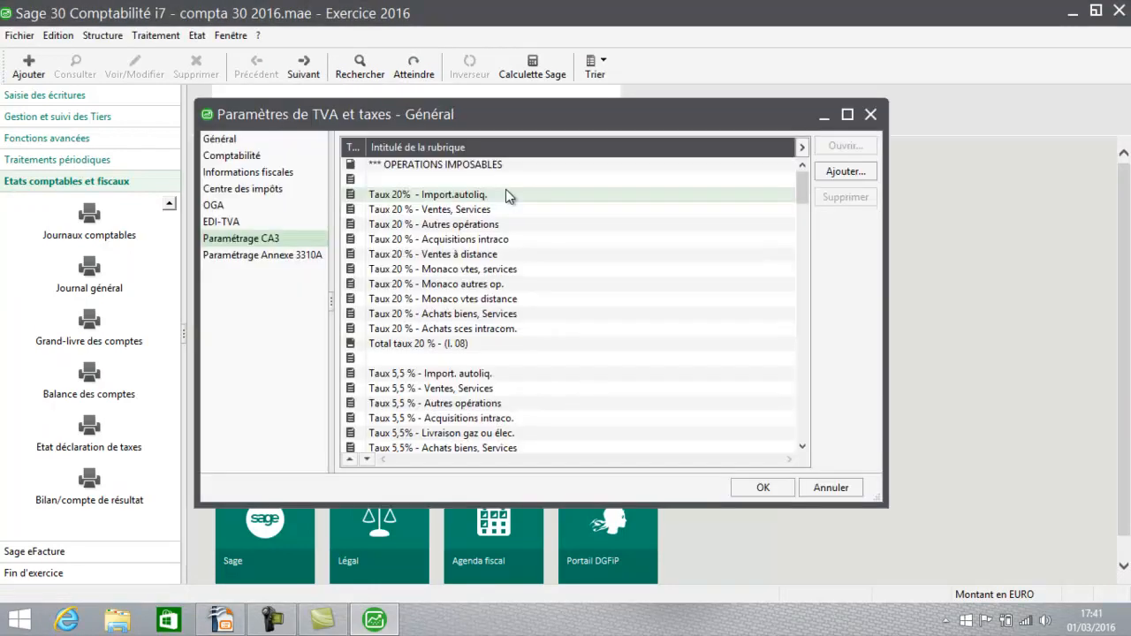
- Review the VAT parameters for general settings, accounting, fiscal information, tax office, OGA and EDI-TVA
left_click(248, 139)
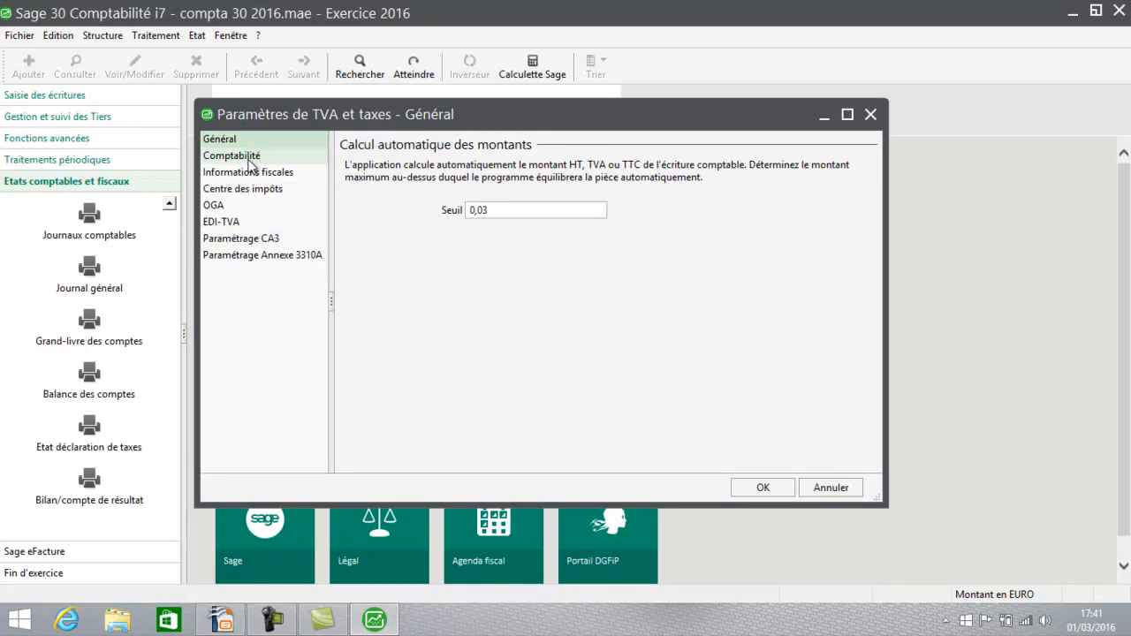
left_click(252, 157)
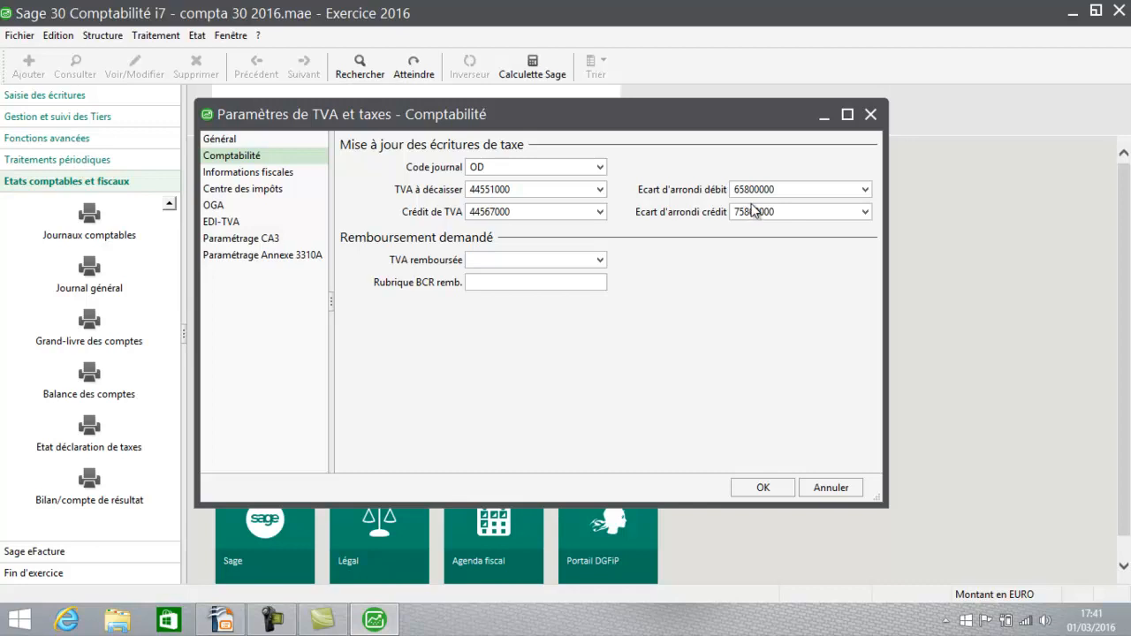
left_click(293, 174)
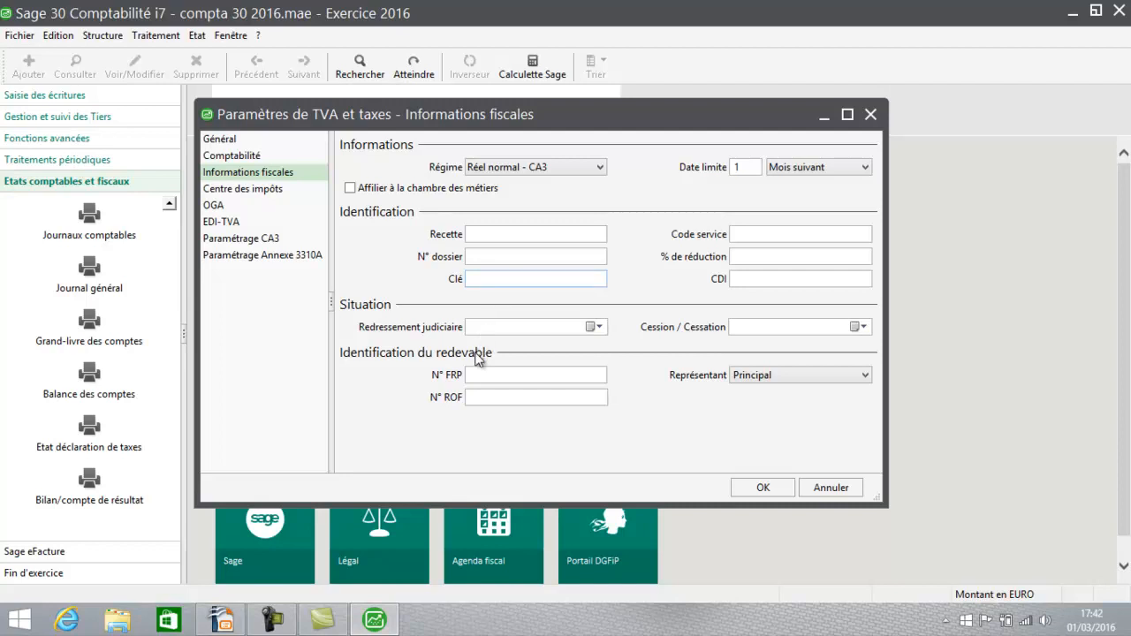
left_click(522, 398)
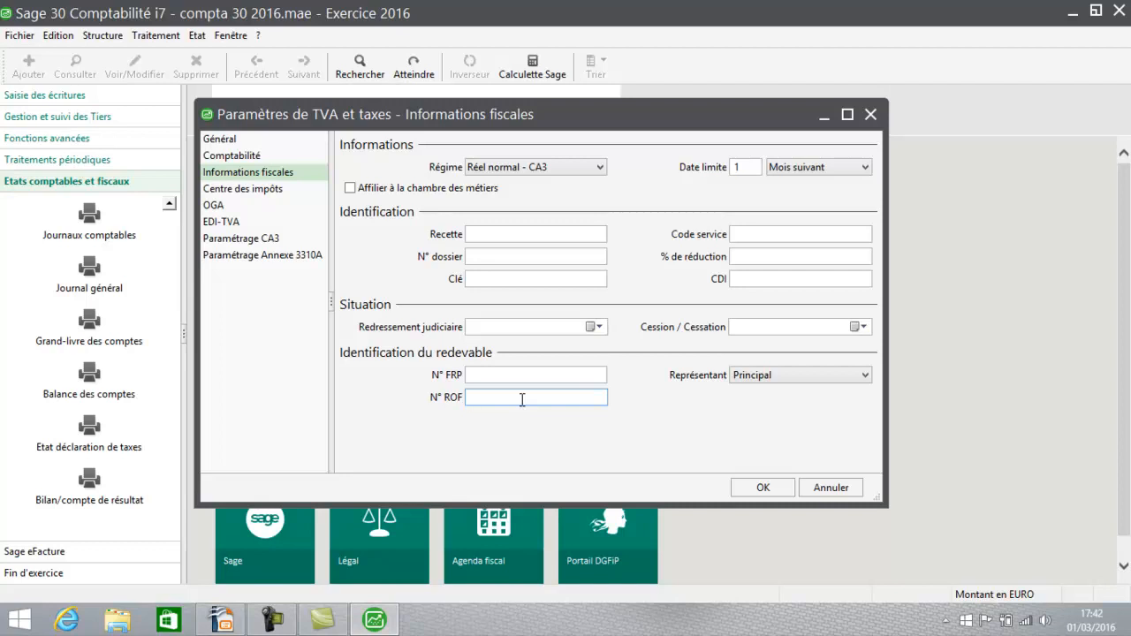
left_click(275, 197)
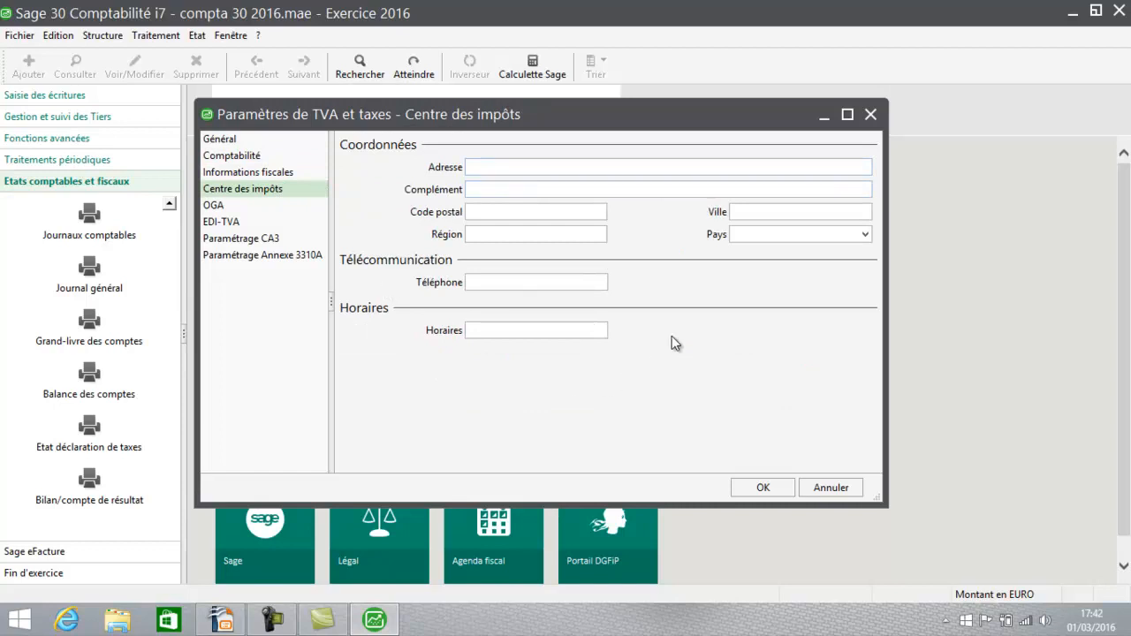
left_click(250, 206)
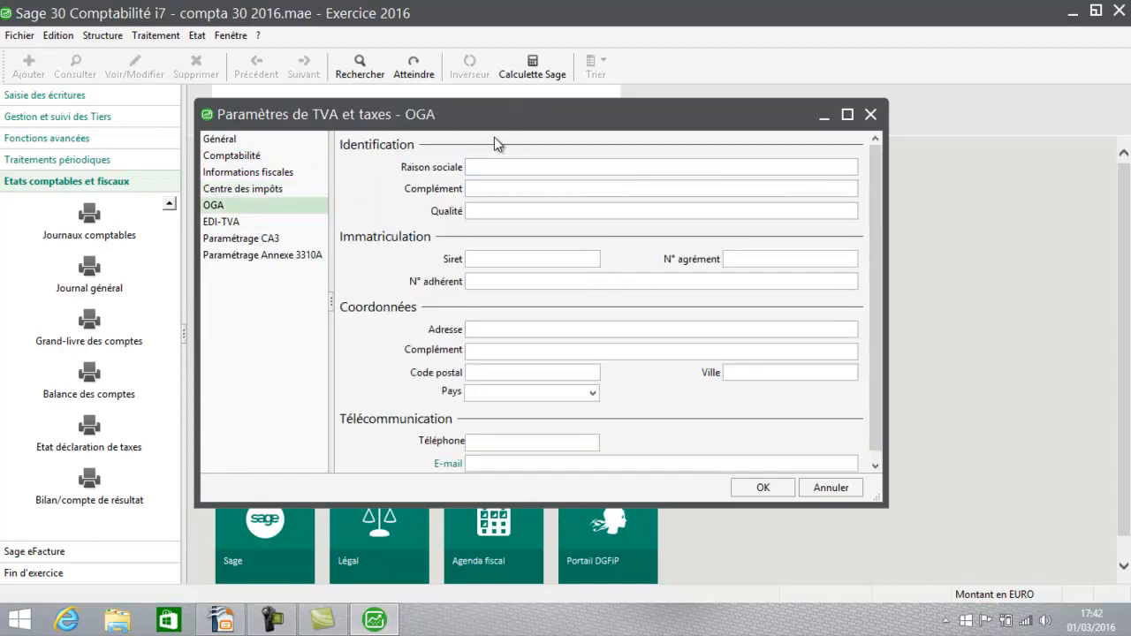
left_click(244, 225)
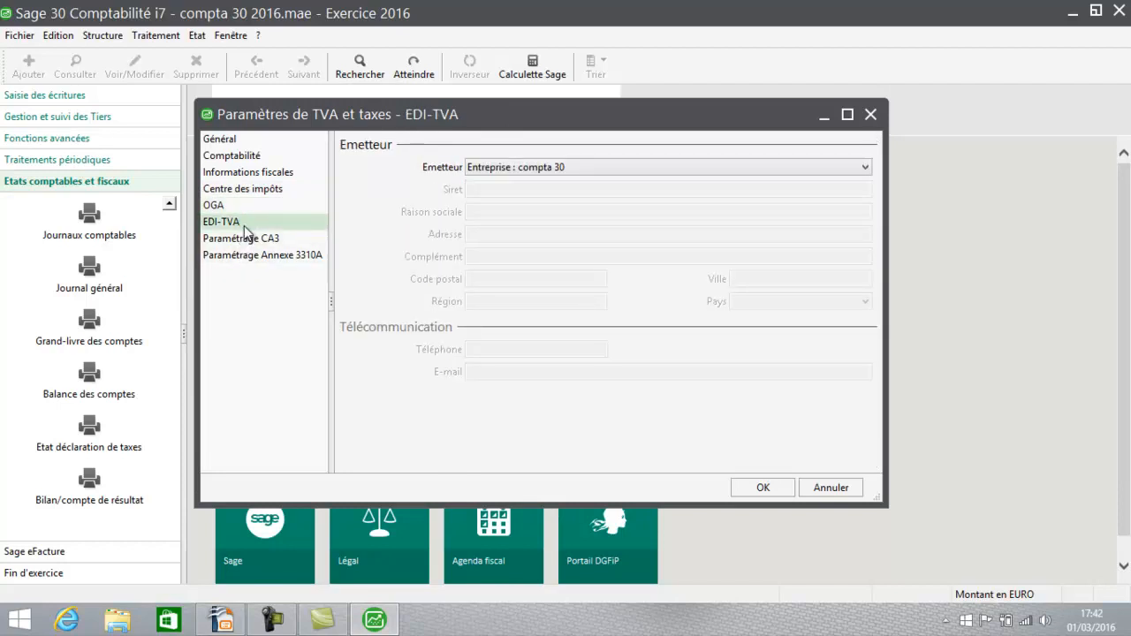
- Try Autre tiers déclarant as the EDI-TVA issuer, and restore the issuer to Entreprise : compta 30
left_click(522, 164)
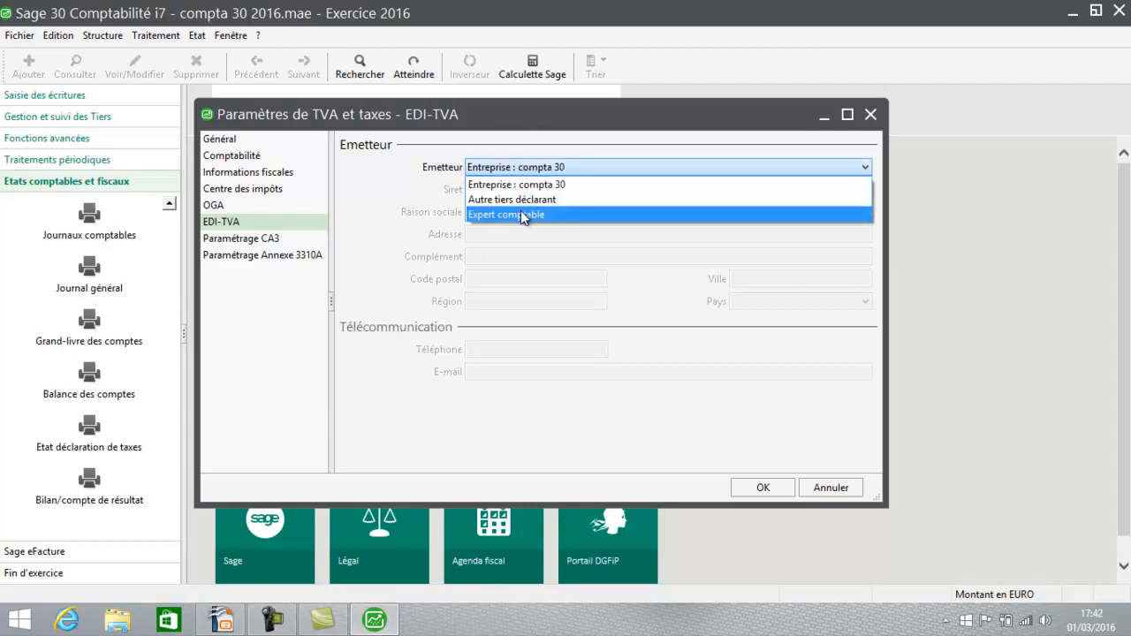
left_click(537, 199)
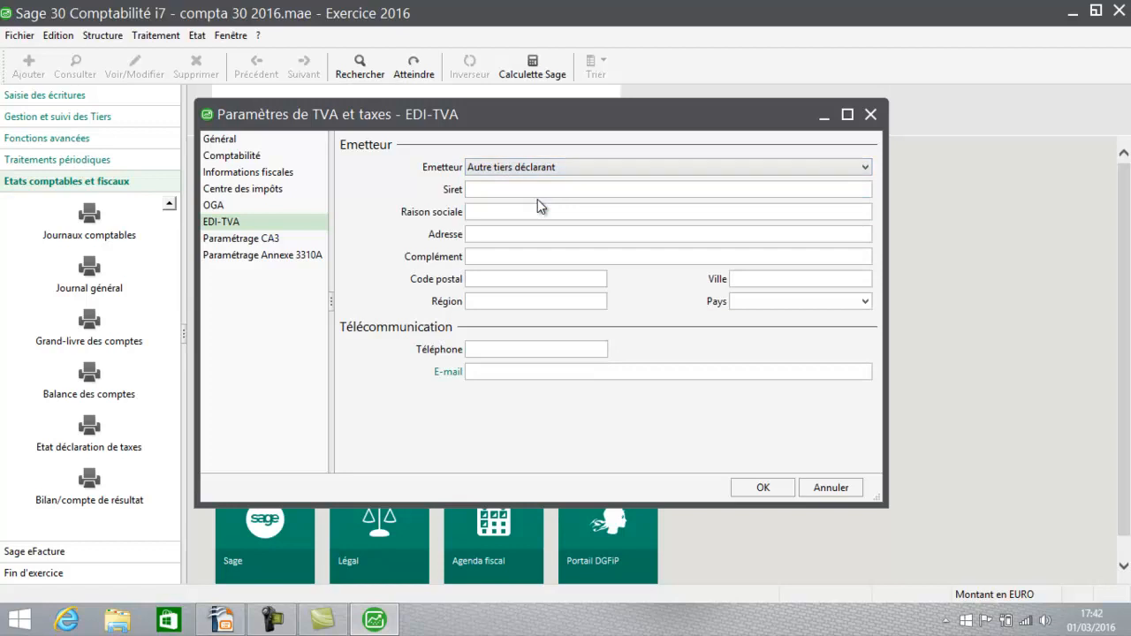
left_click(532, 164)
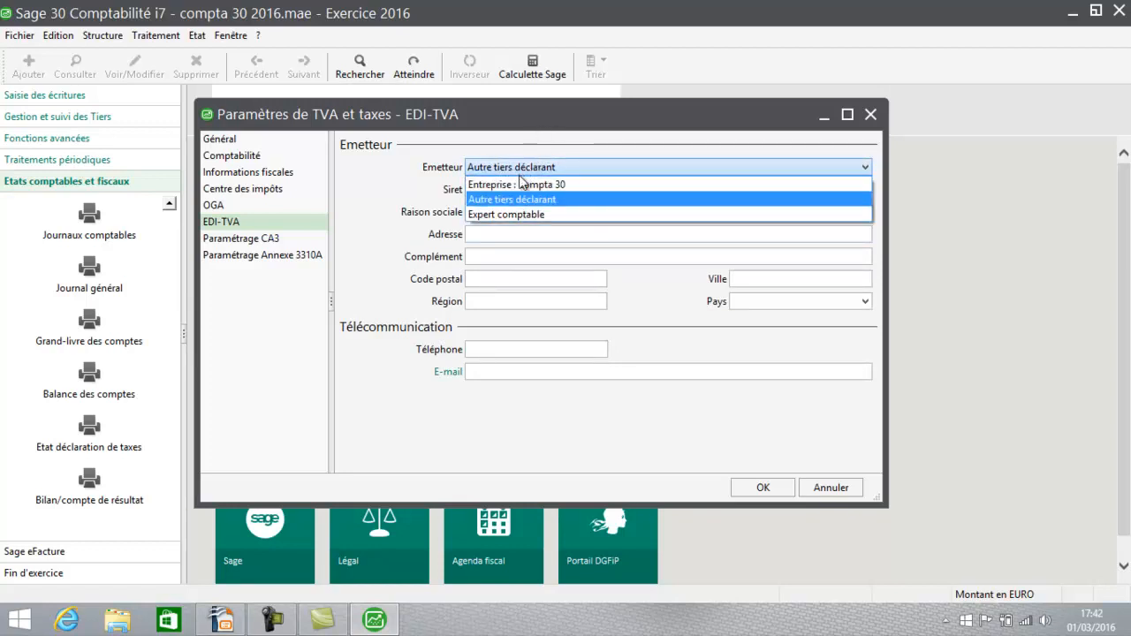
left_click(519, 182)
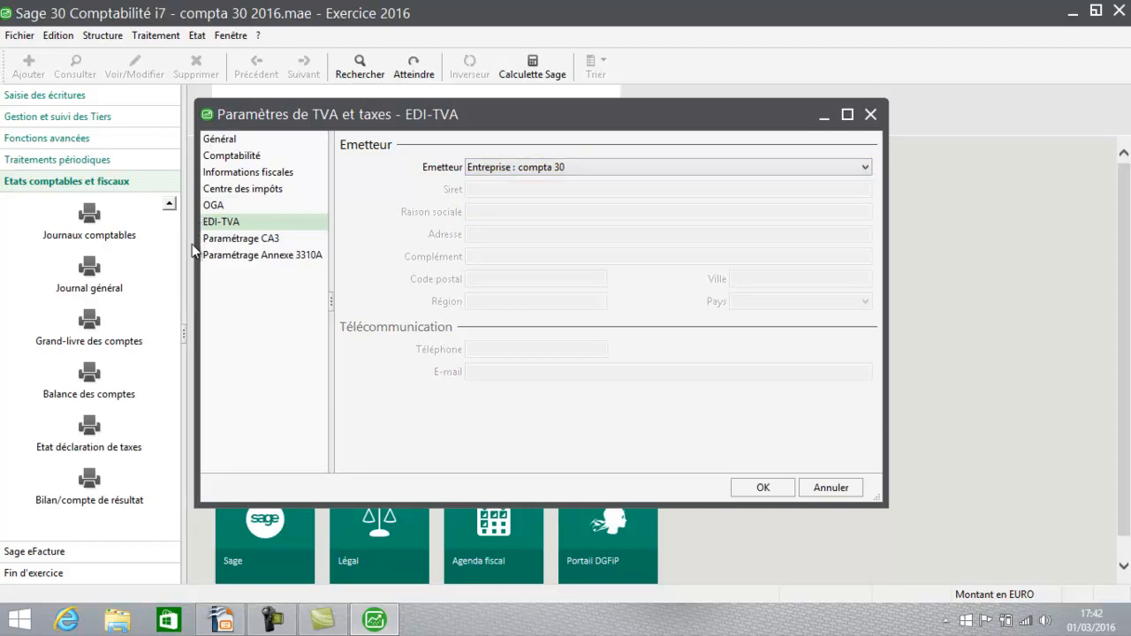
- Examine the tax account attached to the CA3 rubric Taux 20 % - Ventes, Services
left_click(240, 240)
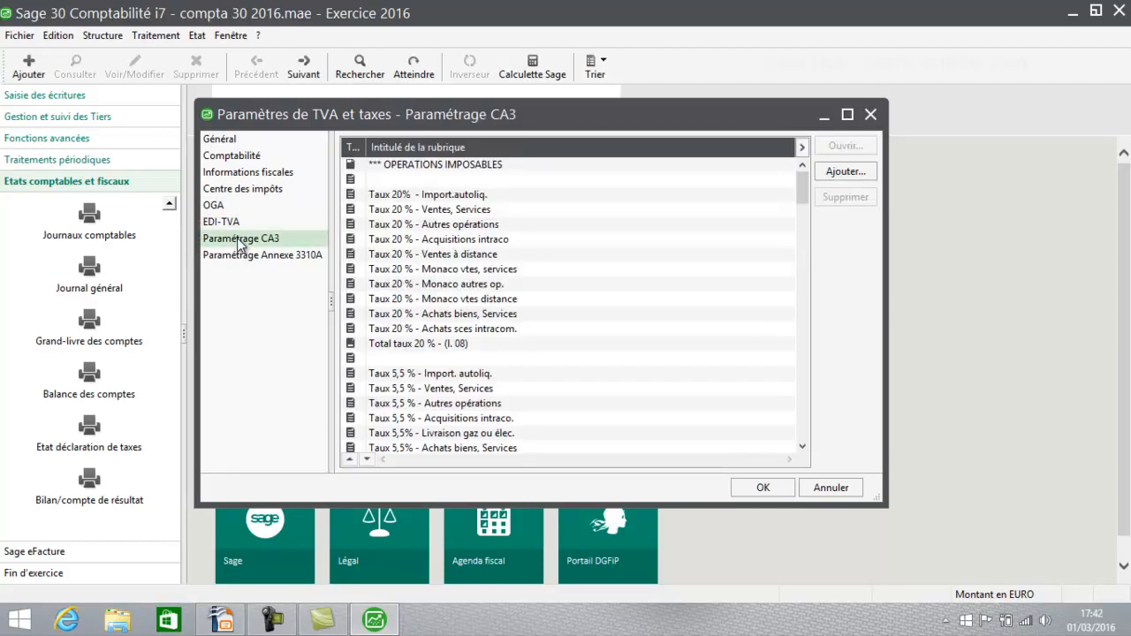
double_click(432, 210)
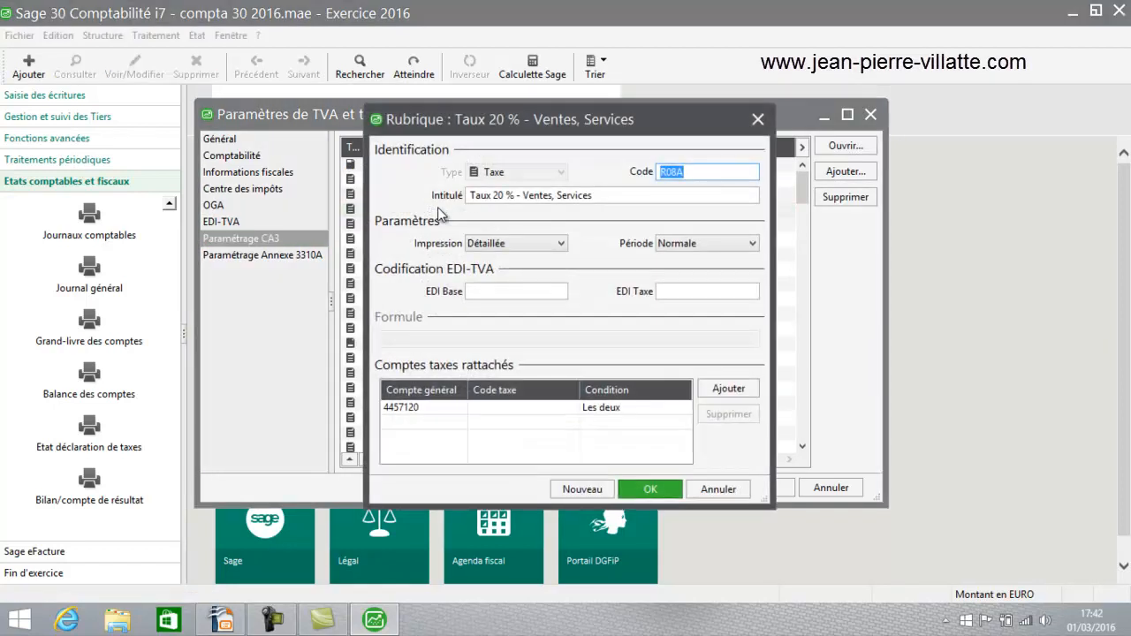
left_click(412, 411)
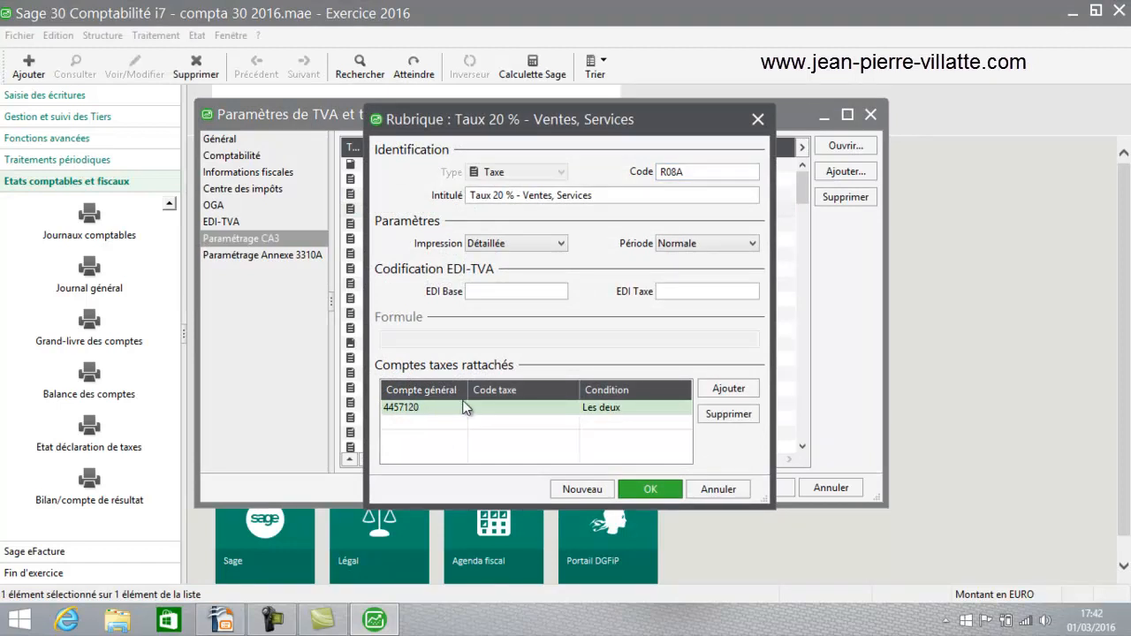
- Try to add another general account to the rubric's attached tax accounts, leave the account blank and close the rubric
left_click(736, 392)
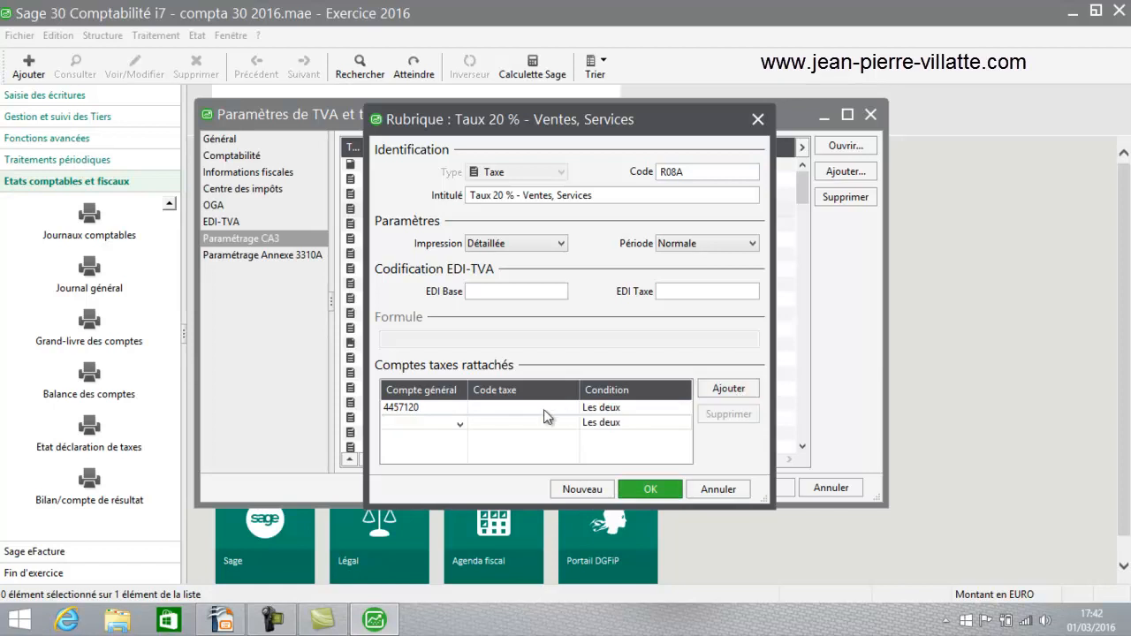
left_click(460, 424)
left_click(460, 425)
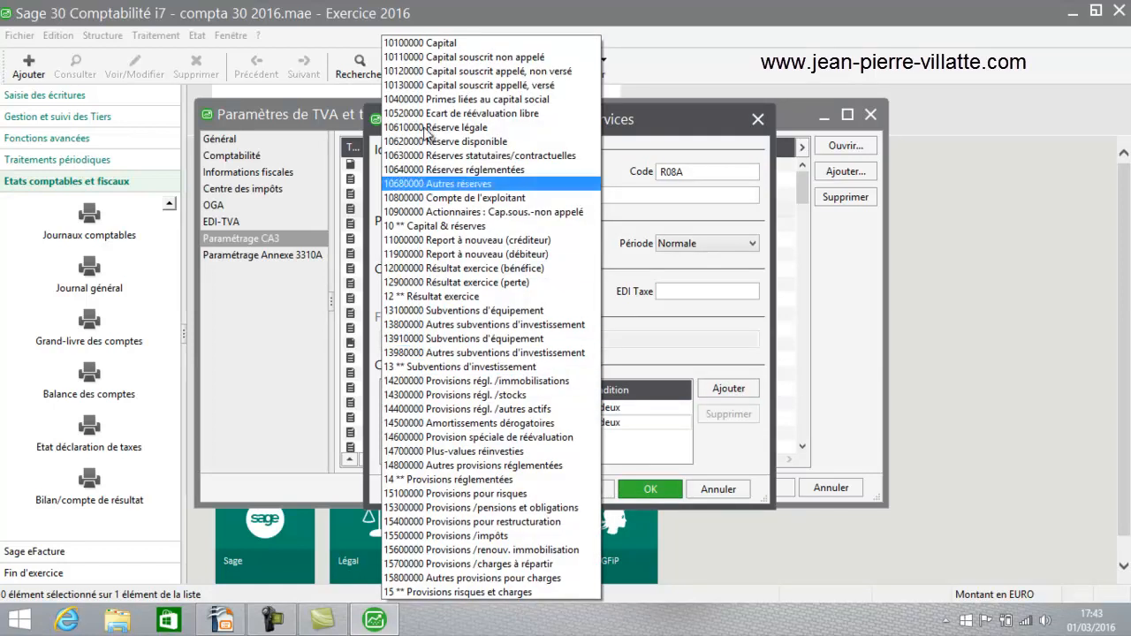
left_click(212, 418)
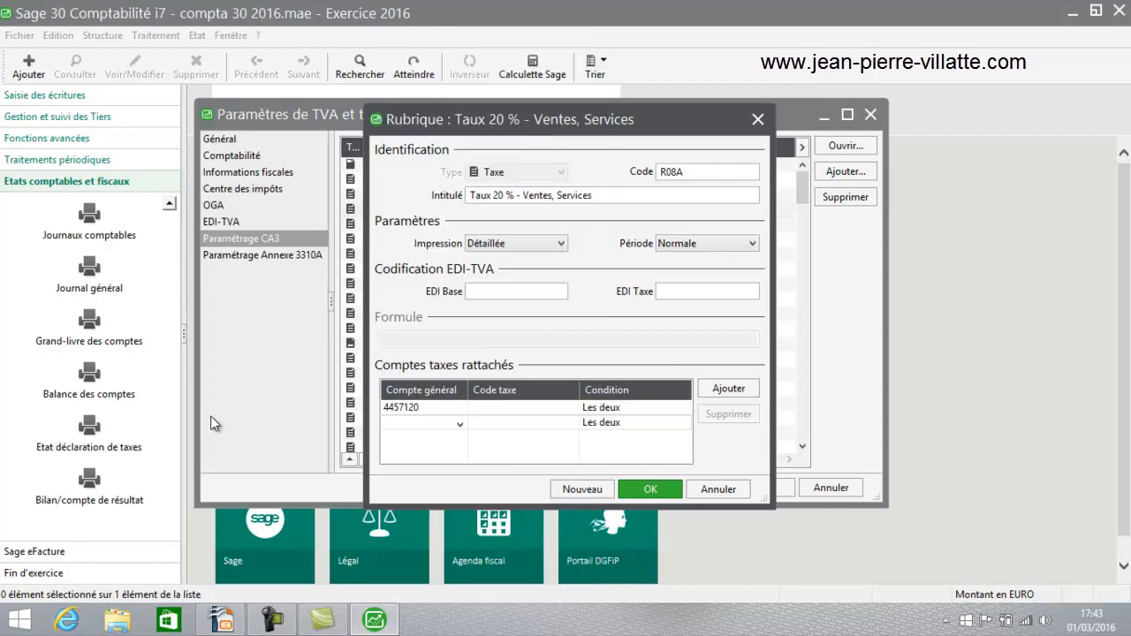
left_click(484, 423)
left_click(643, 485)
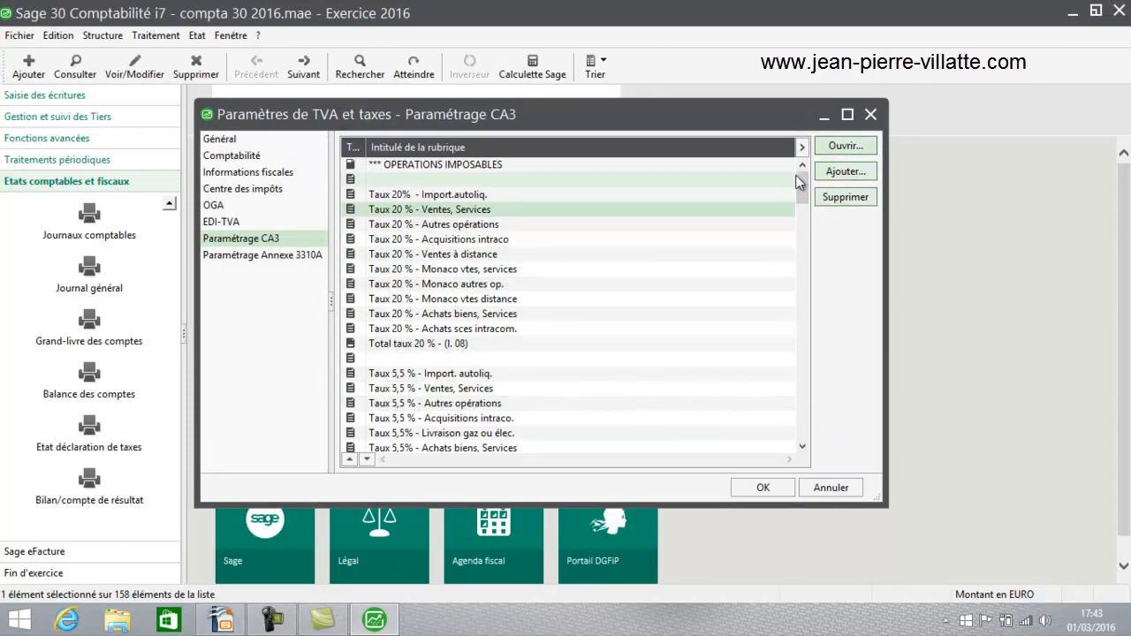
- Examine the tax accounts attached to the deduction rubric Autres biens et services (l. 20), and leave the parameters without saving
left_click_drag(802, 187, 785, 365)
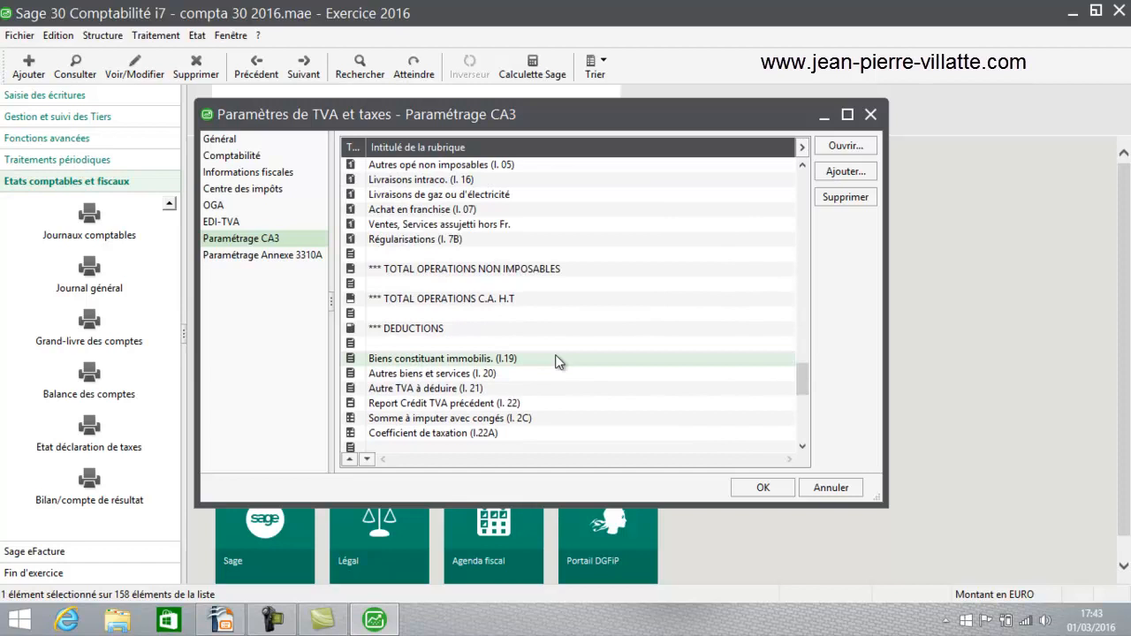
double_click(523, 375)
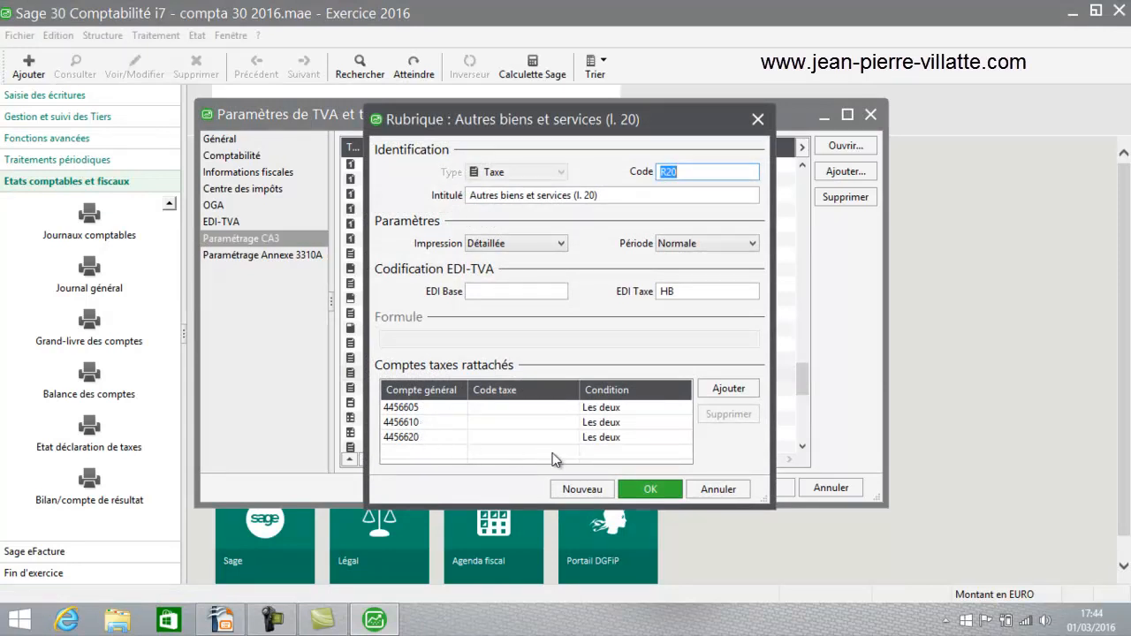
left_click(740, 491)
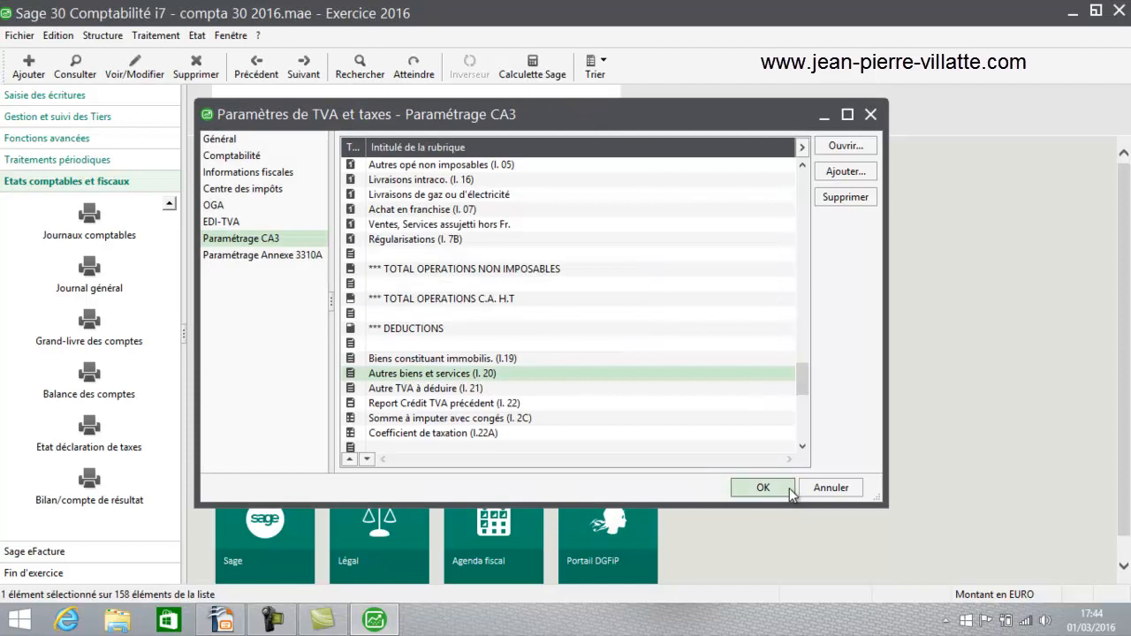
left_click(828, 492)
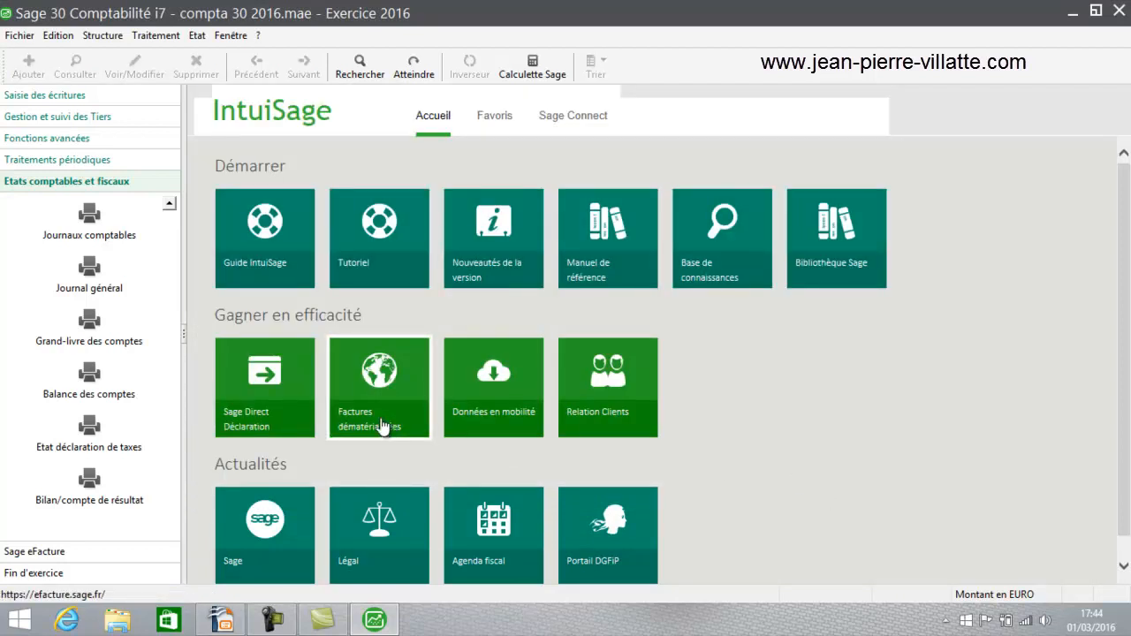
- Set up the tax declaration report with tax type TVA/débit, report type Etat préparatoire and Détail des écritures included
left_click(191, 40)
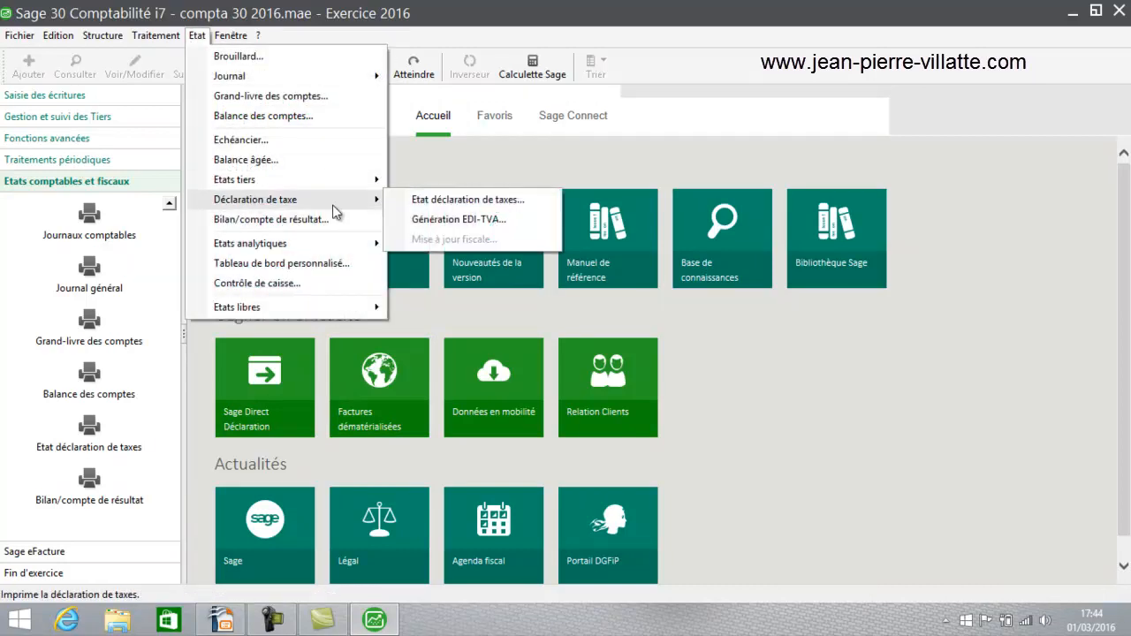
left_click(447, 199)
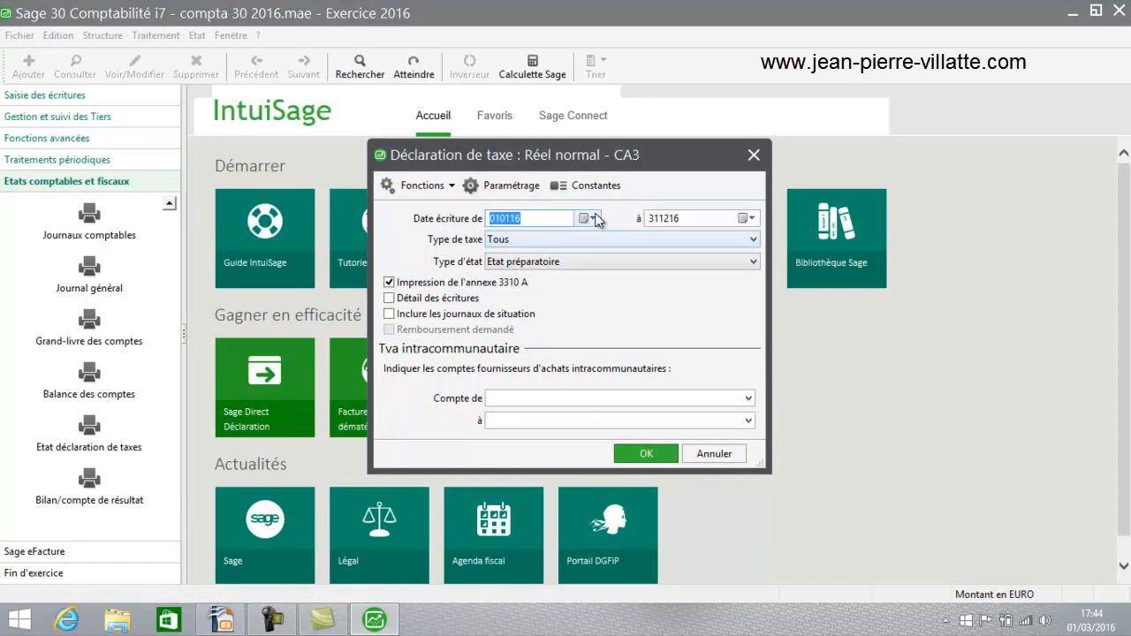
left_click(572, 236)
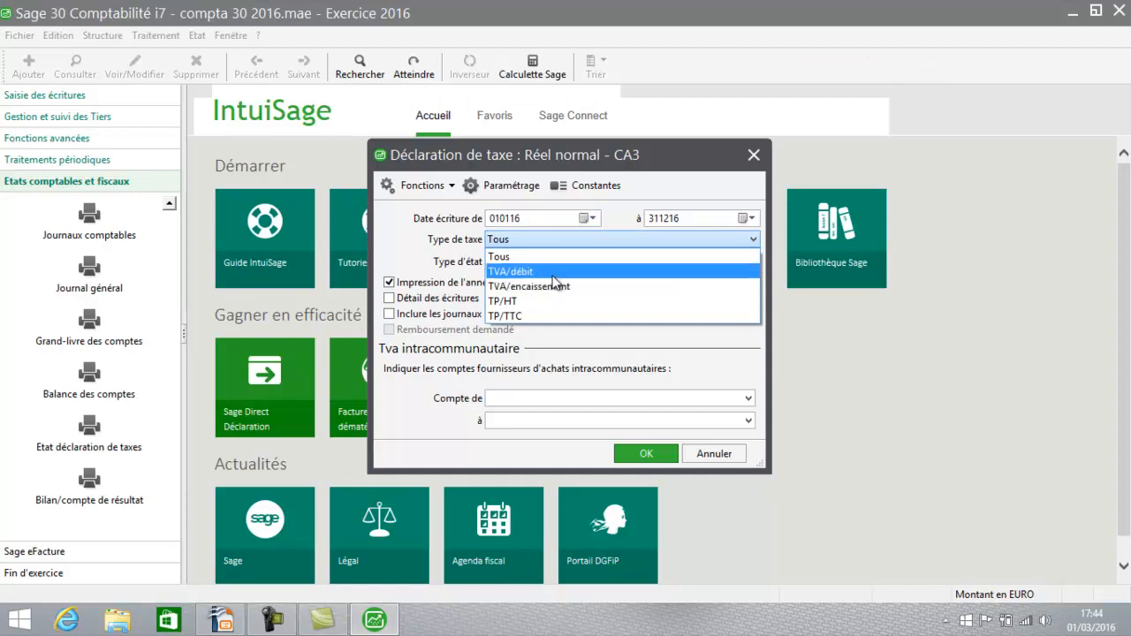
left_click(552, 271)
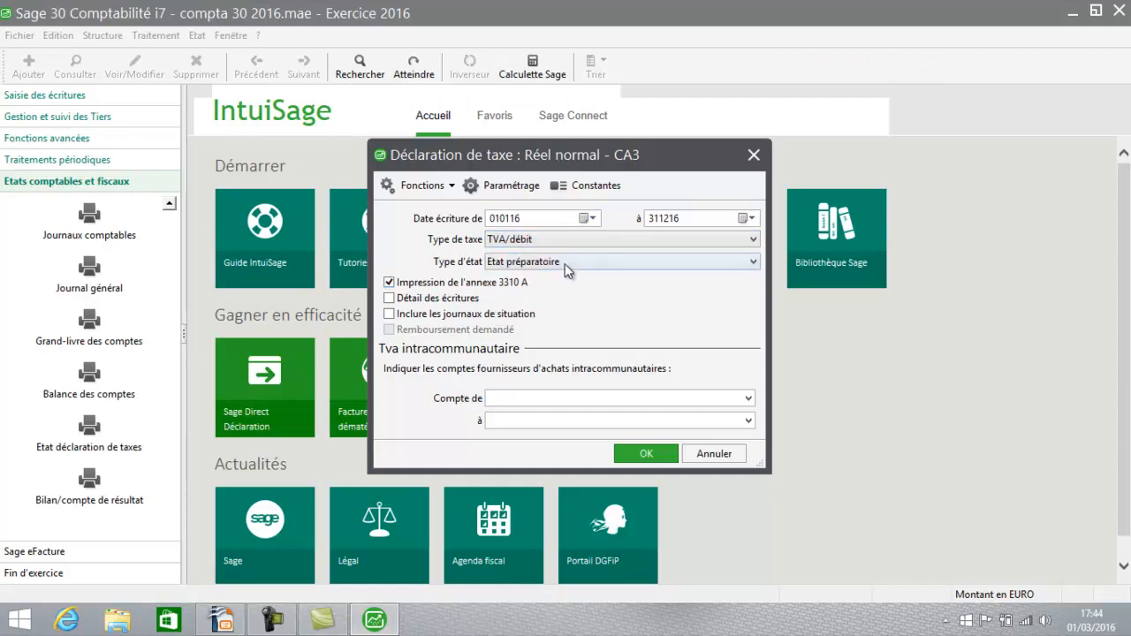
left_click(564, 263)
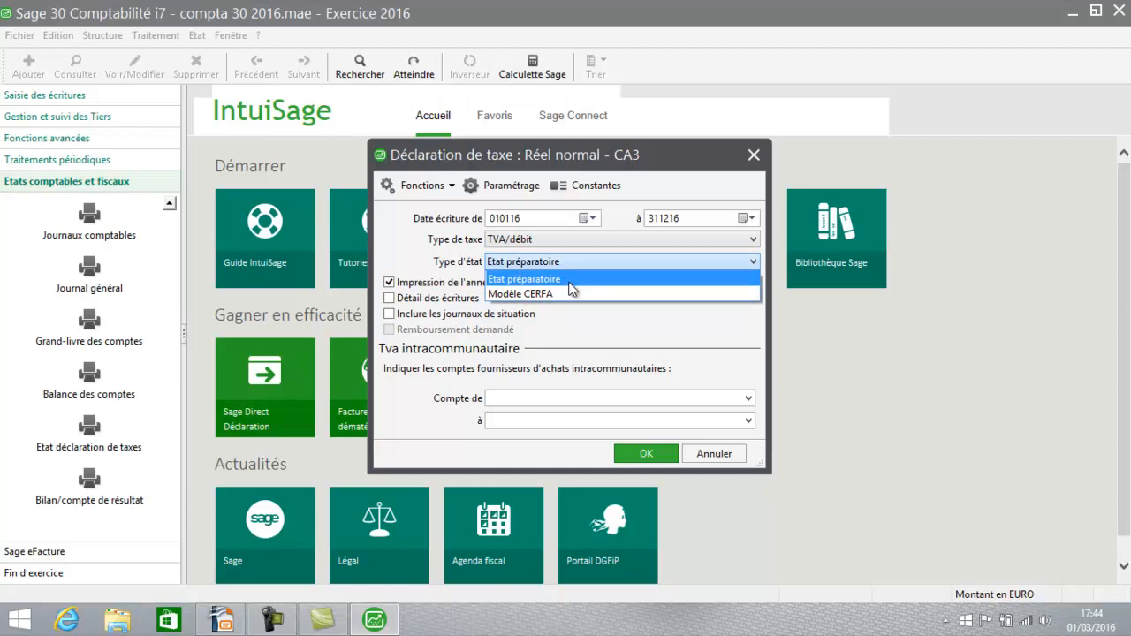
left_click(568, 281)
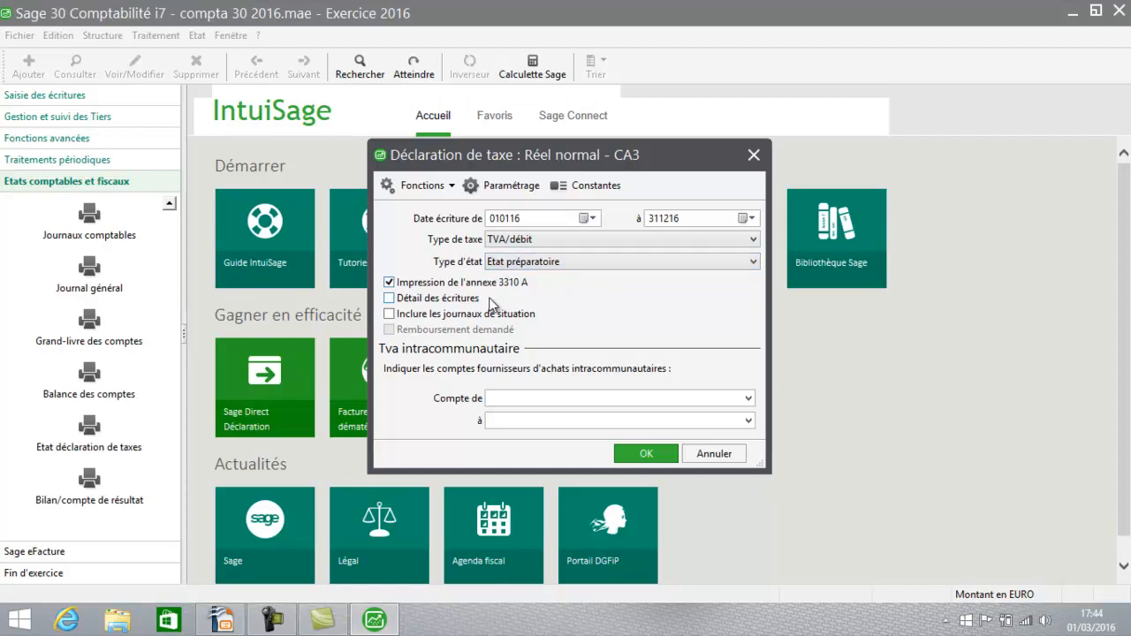
- Generate the tax declaration as a print preview and enlarge it for reading
left_click(659, 453)
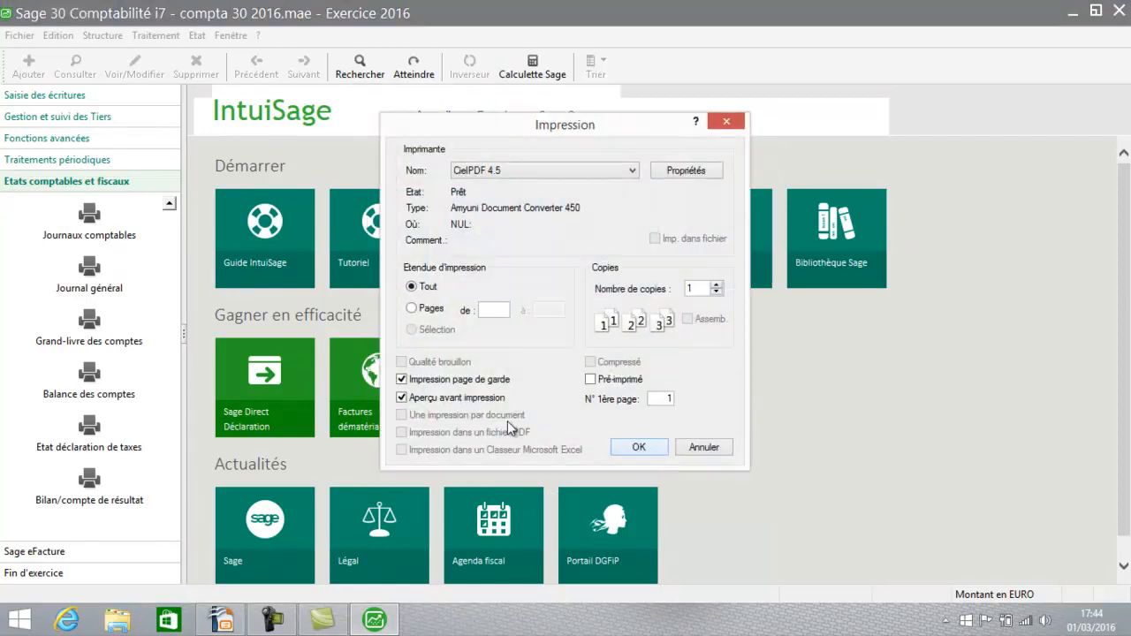
left_click(633, 448)
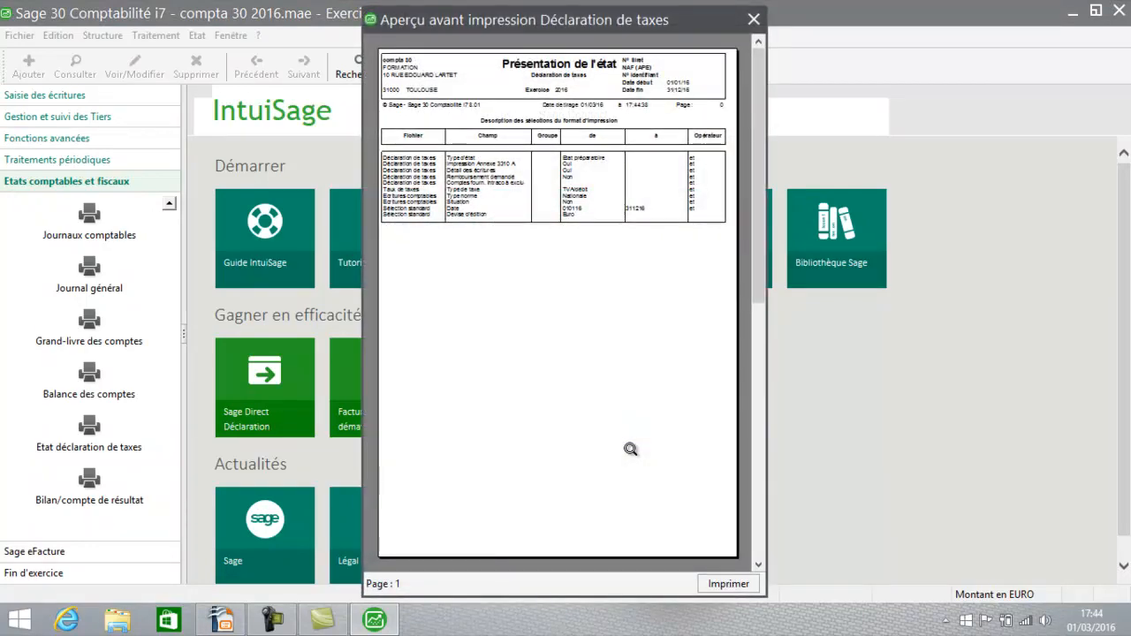
left_click(534, 170)
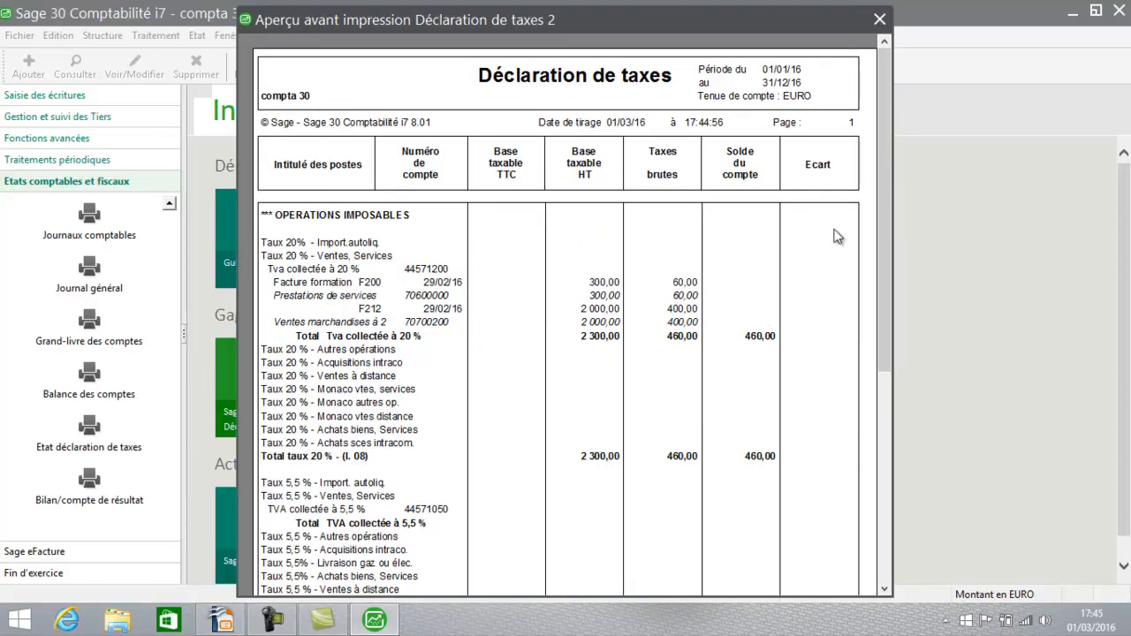
- Examine the preparatory tax declaration through the taxable operations, deductions and VAT due sections, and close the print preview
left_click_drag(885, 183, 888, 413)
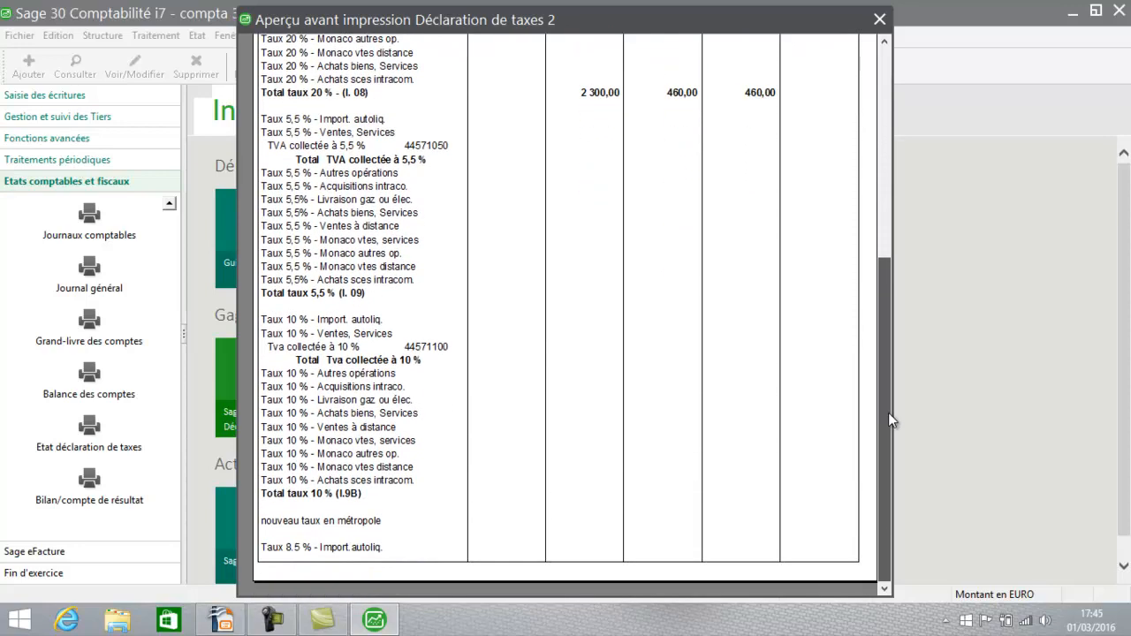
left_click(813, 395)
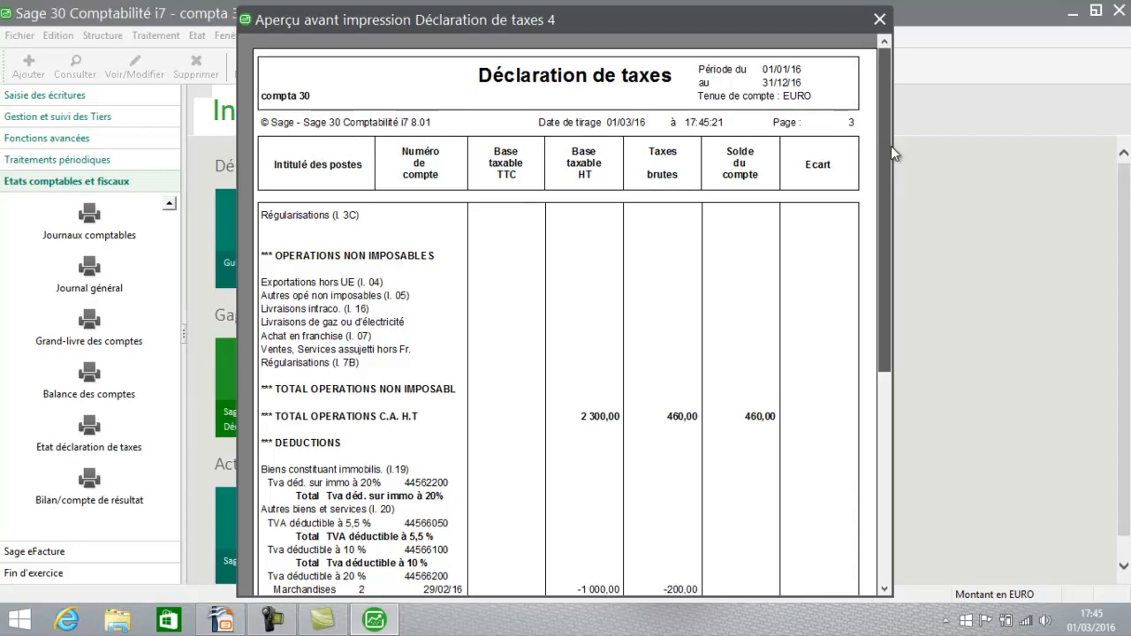
scroll(865, 397, "down", 5)
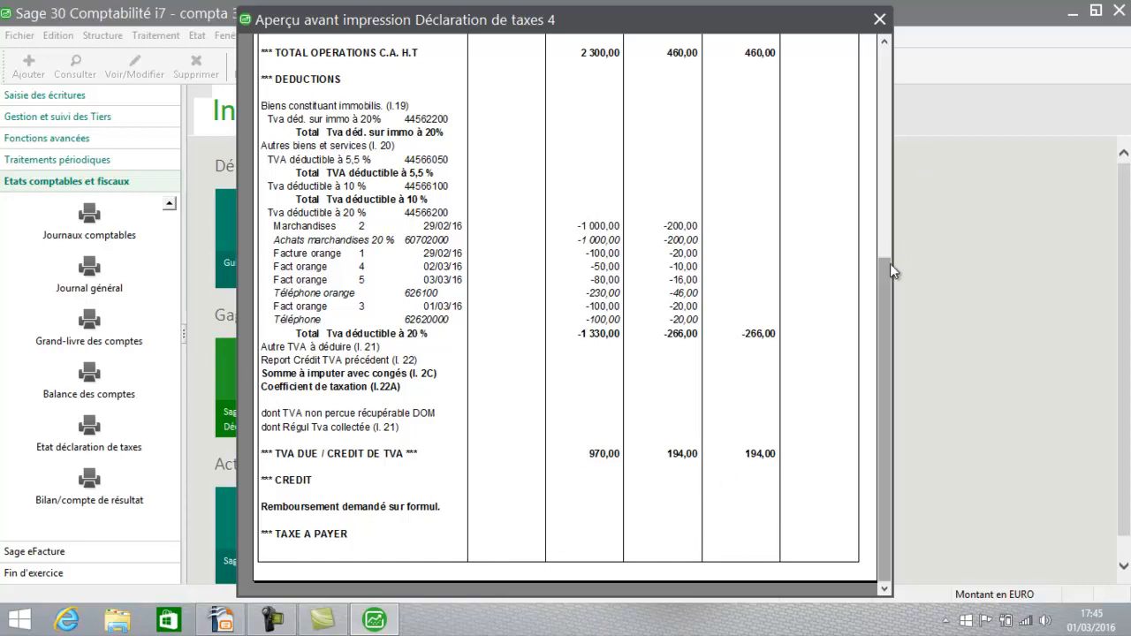
left_click(878, 21)
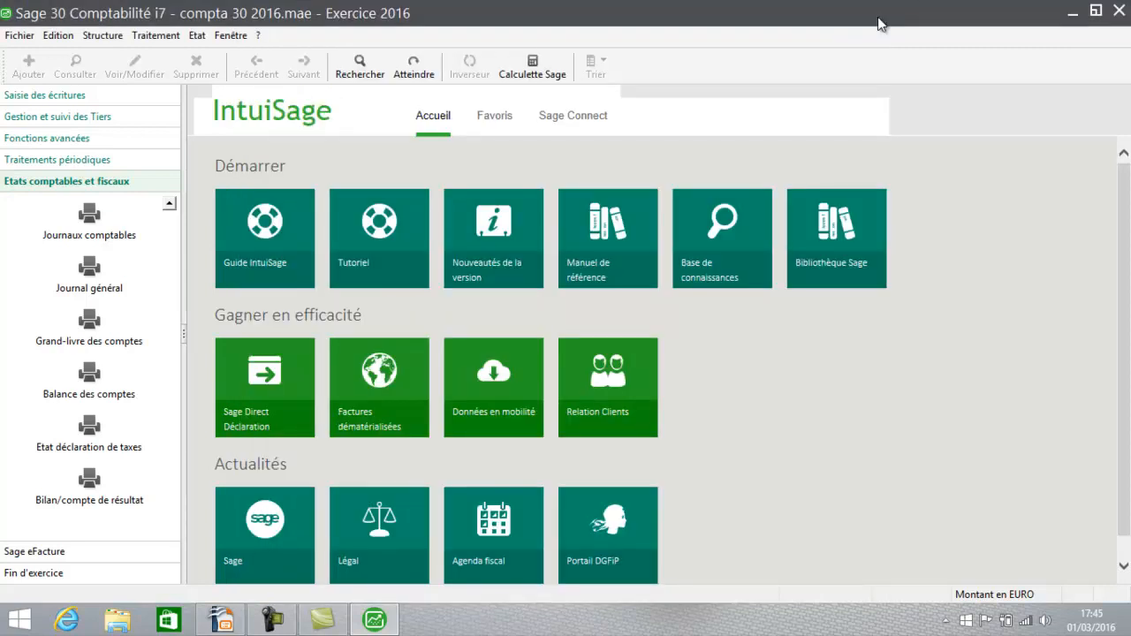
- Generate the tax declaration as a CA3 form print preview and check its first page at enlarged size
left_click(201, 37)
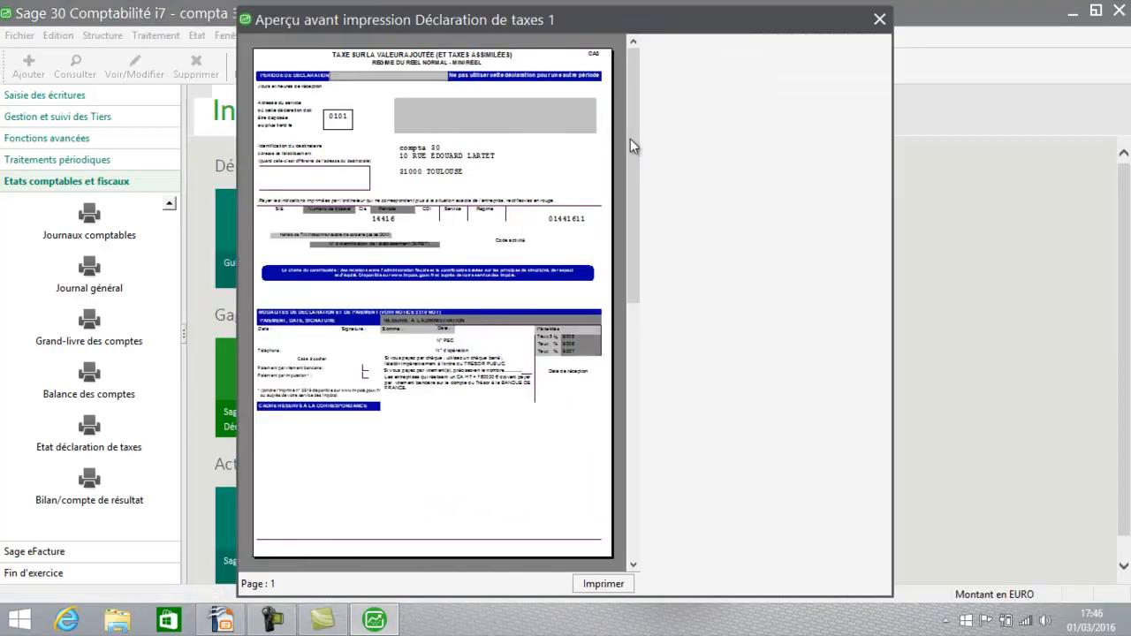
left_click(630, 139)
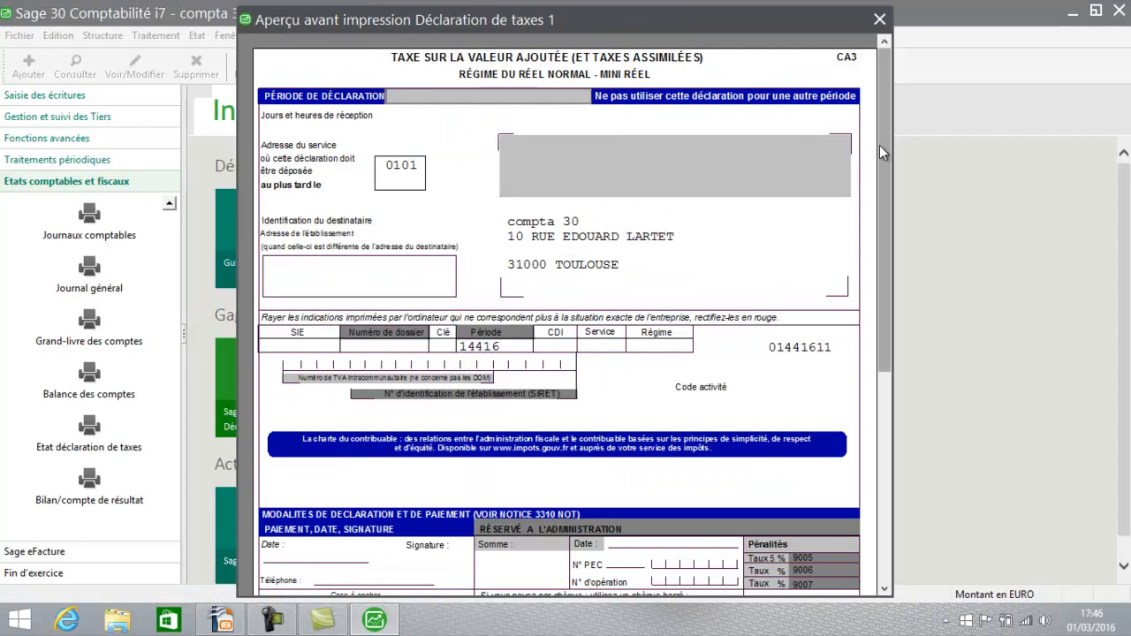
left_click_drag(885, 137, 780, 320)
left_click(551, 289)
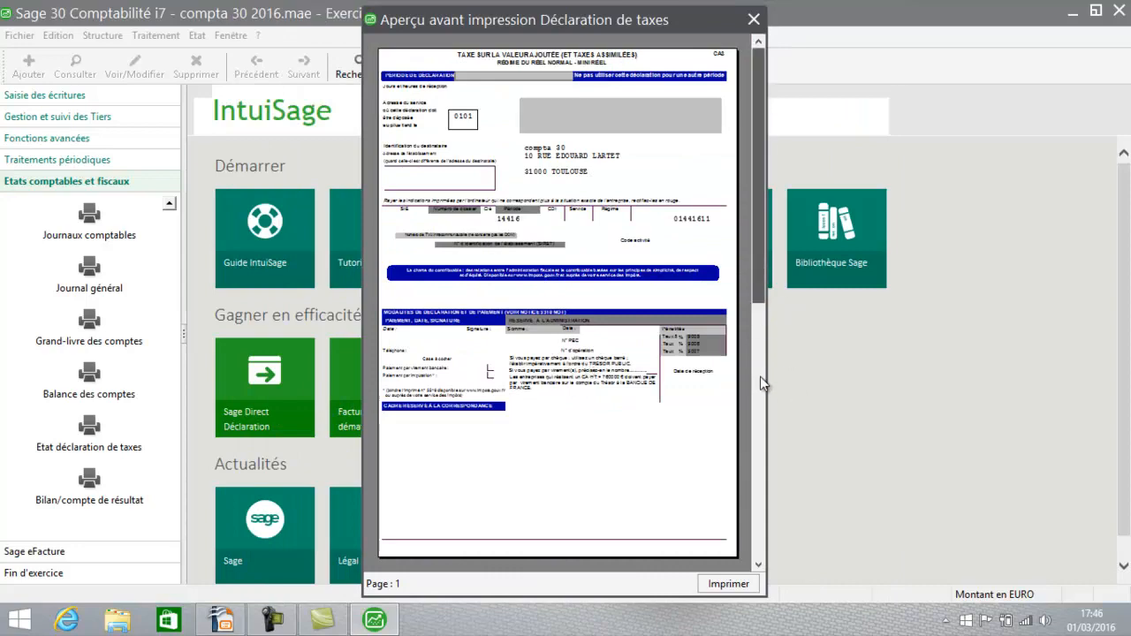
- Examine page 2 of the CA3 form, covering operations carried out, gross and deductible VAT and tax payable, and close the preview
left_click_drag(759, 258, 750, 413)
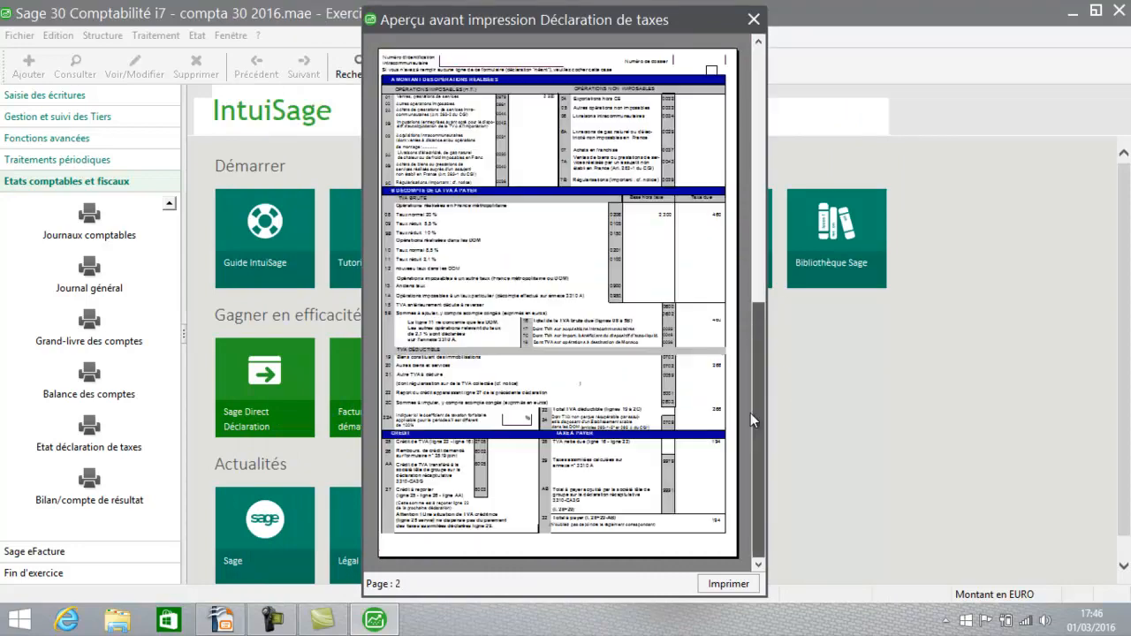
left_click(548, 150)
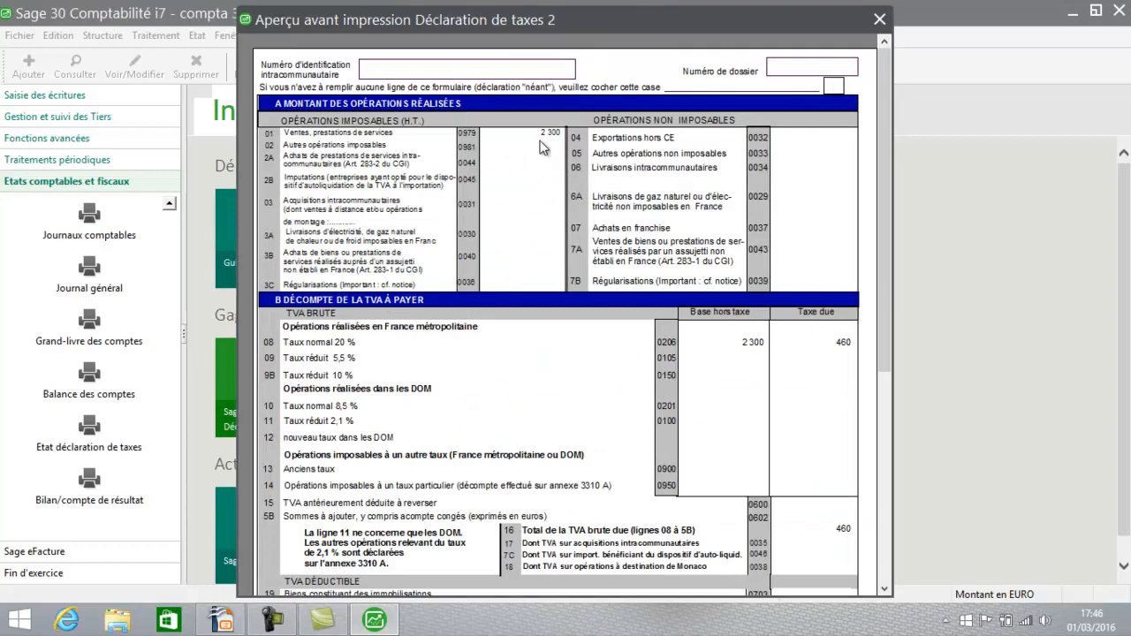
left_click(802, 476)
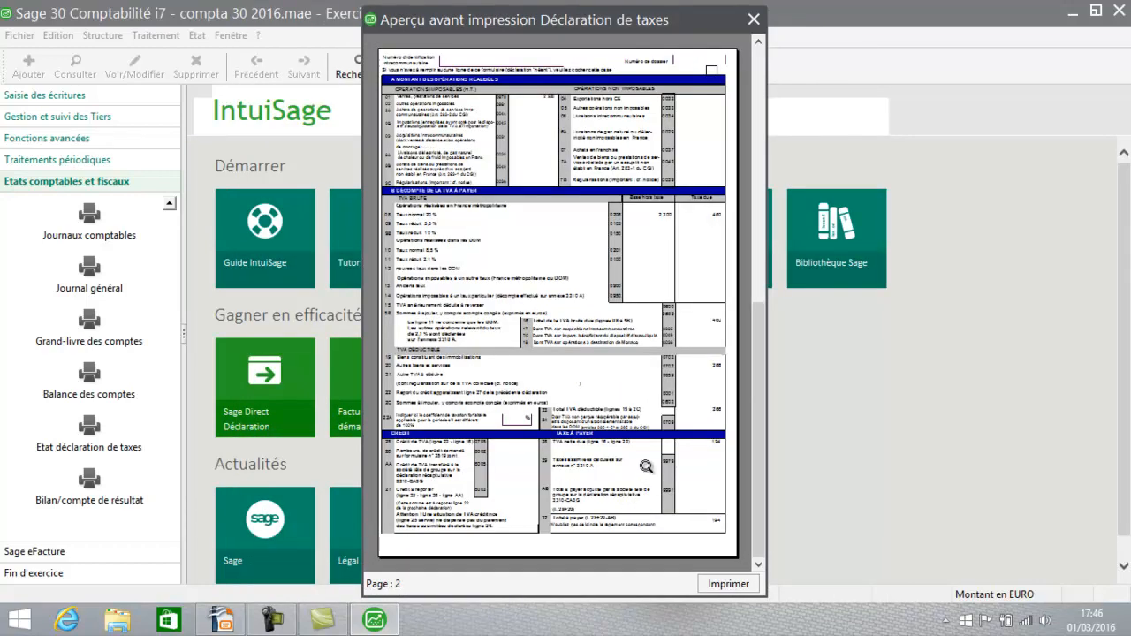
left_click(681, 451)
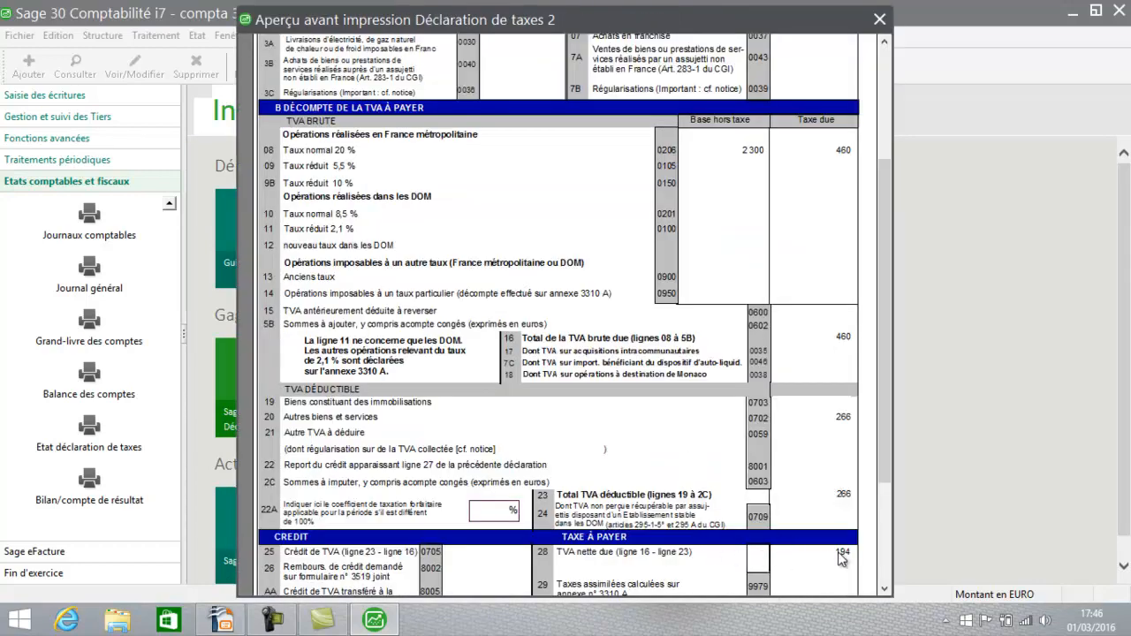
left_click_drag(885, 418, 878, 507)
left_click(830, 487)
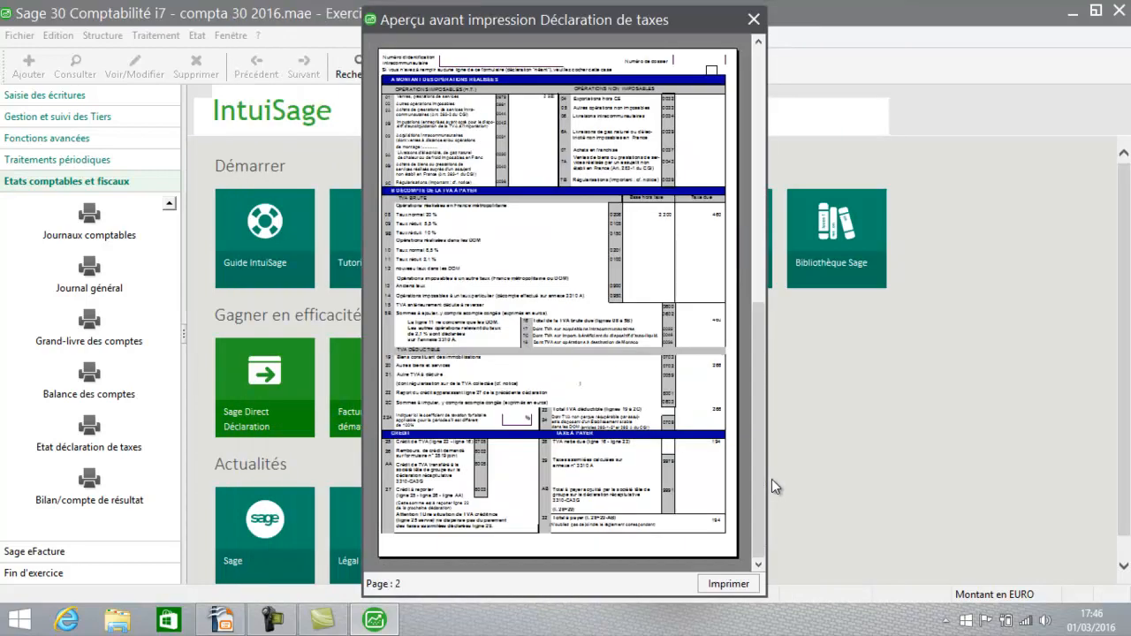
left_click(661, 506)
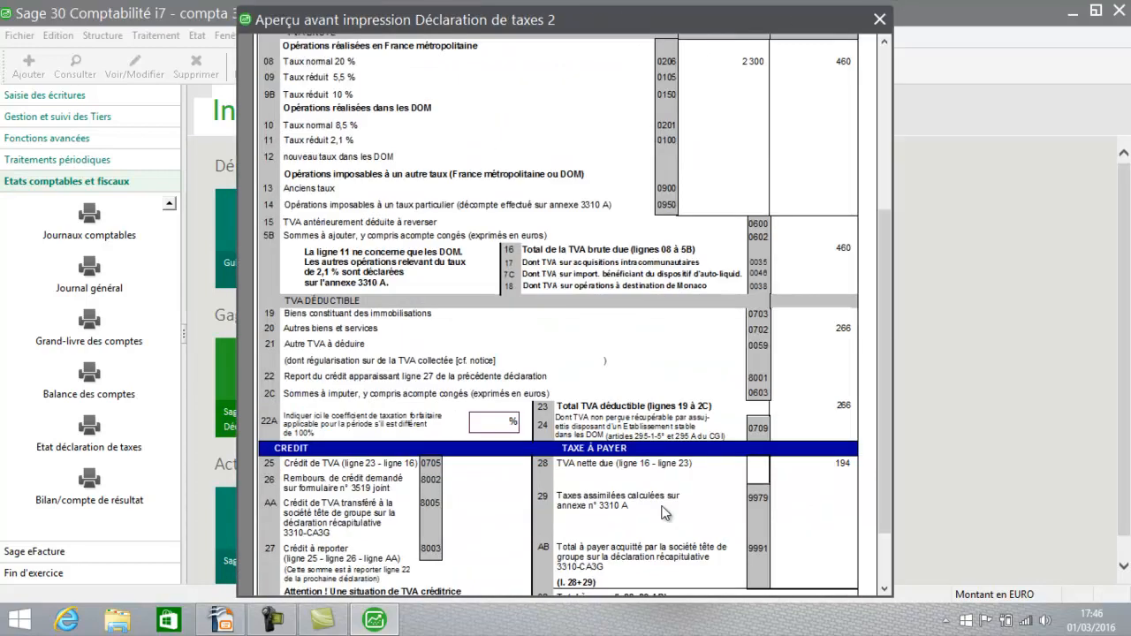
left_click(880, 19)
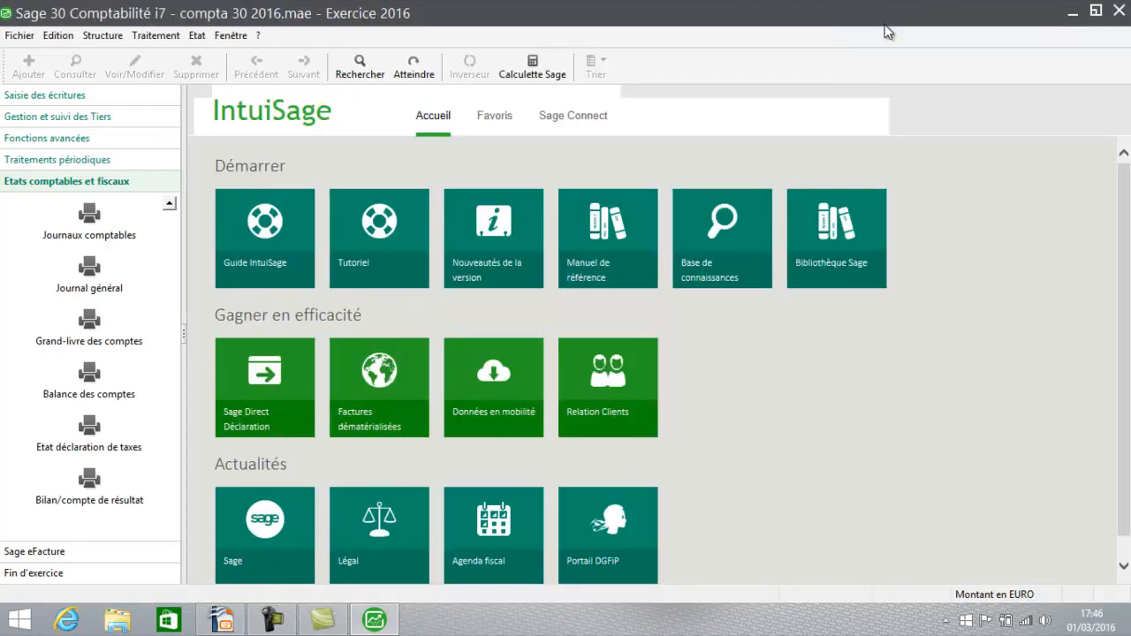